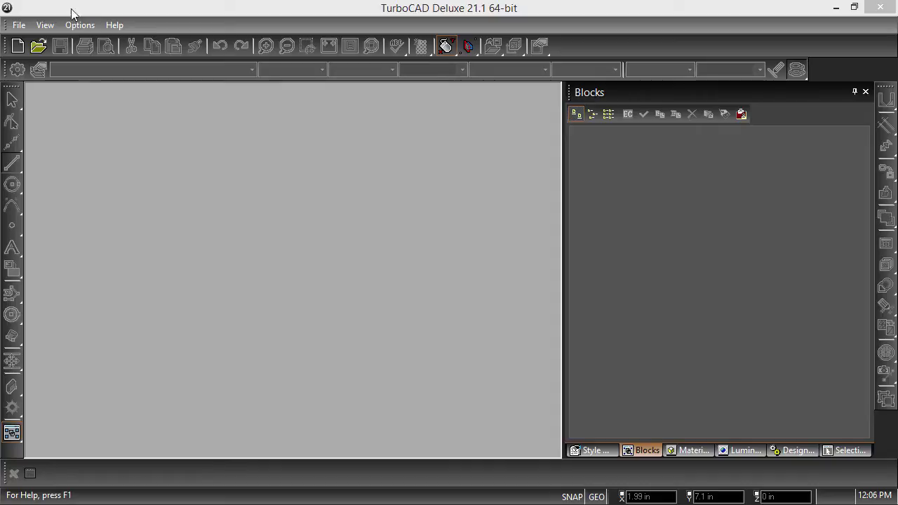
- Create a new drawing from the fourth Architectural template and hide its grid
left_click(19, 45)
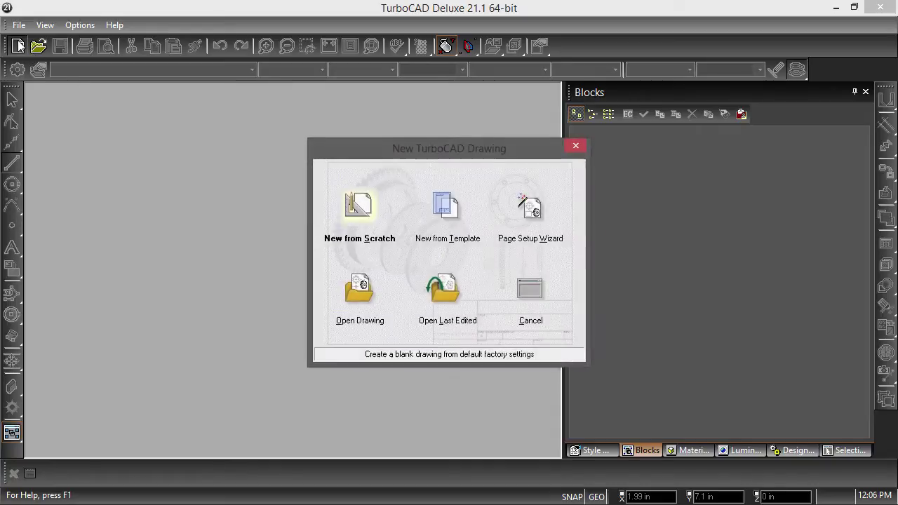
left_click(440, 210)
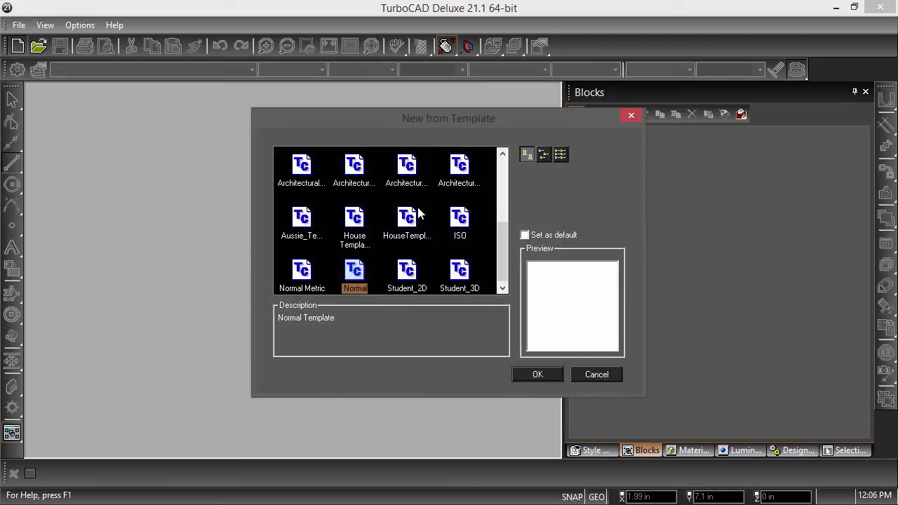
left_click(360, 179)
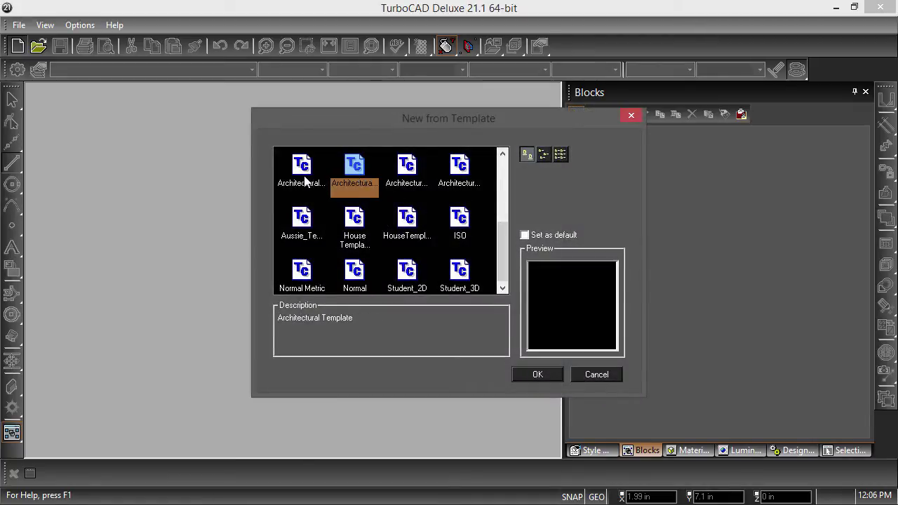
left_click(306, 183)
left_click(412, 166)
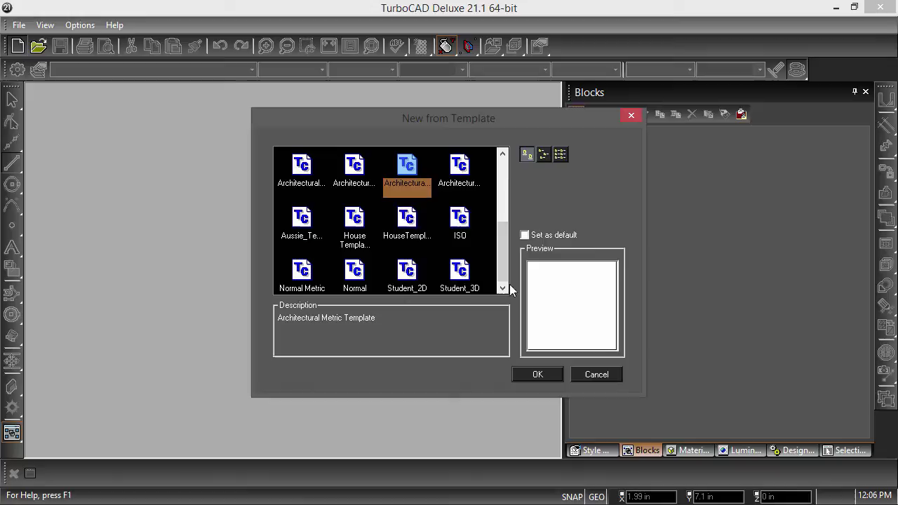
left_click(461, 180)
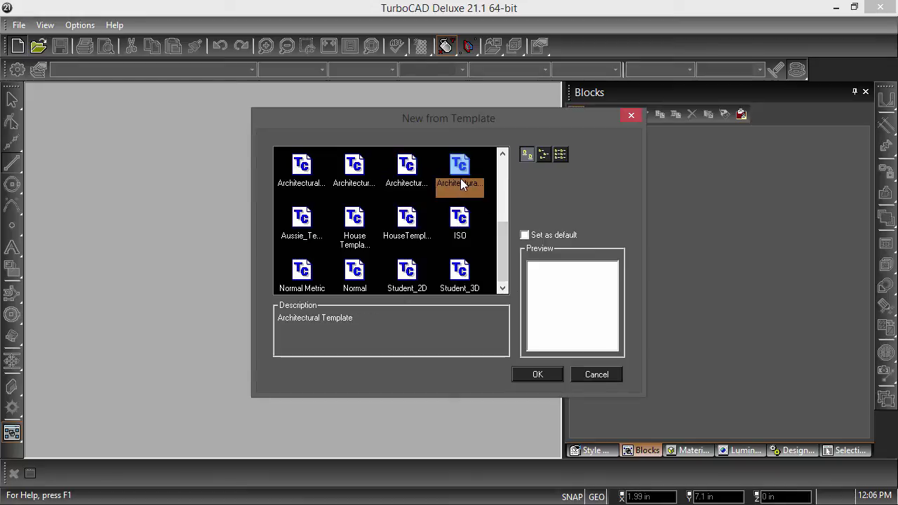
left_click(531, 377)
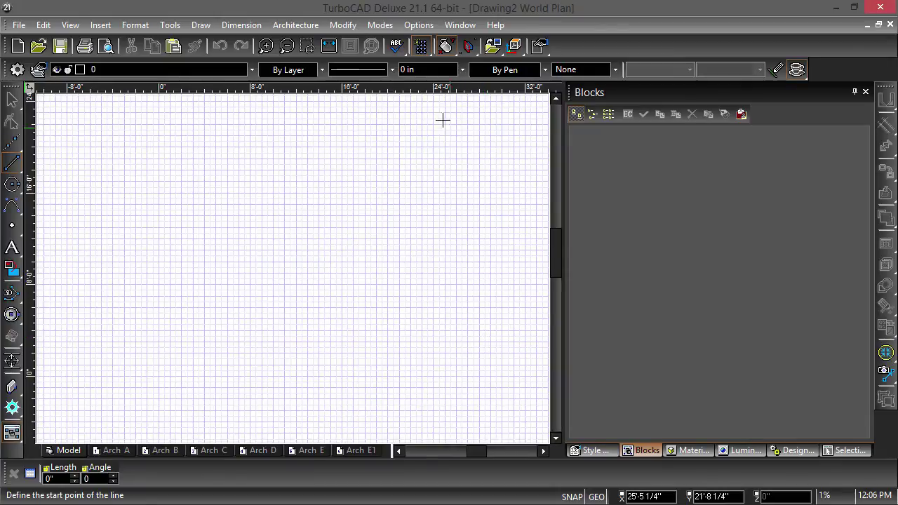
left_click(420, 52)
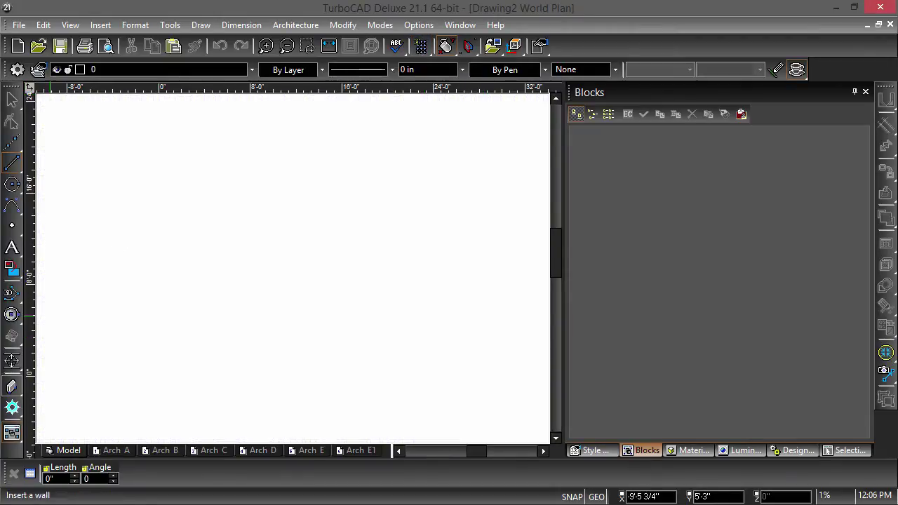
- Set the Wall tool's reference to Right in its properties
left_click(8, 390)
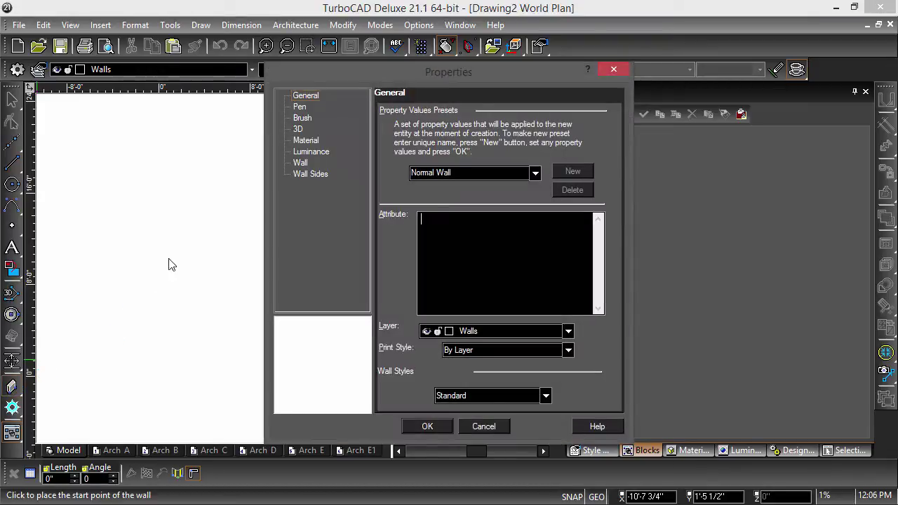
left_click(303, 163)
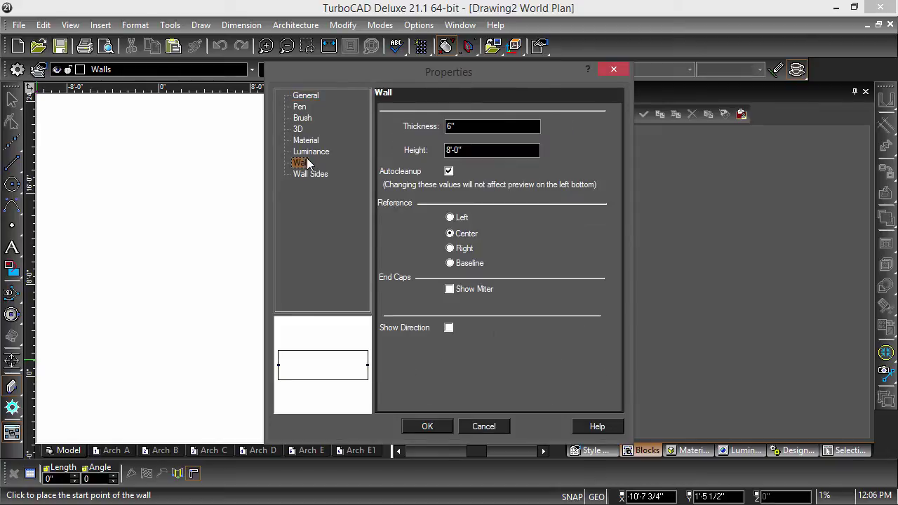
left_click(450, 250)
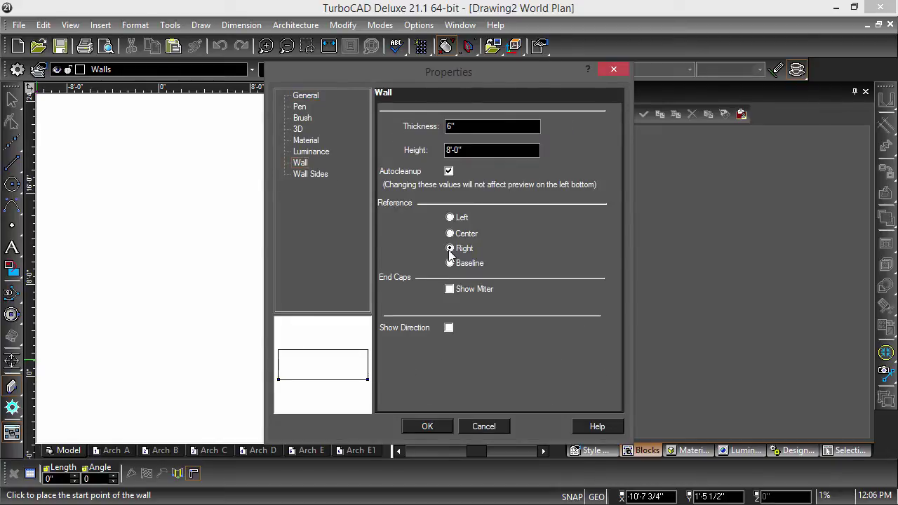
left_click(419, 425)
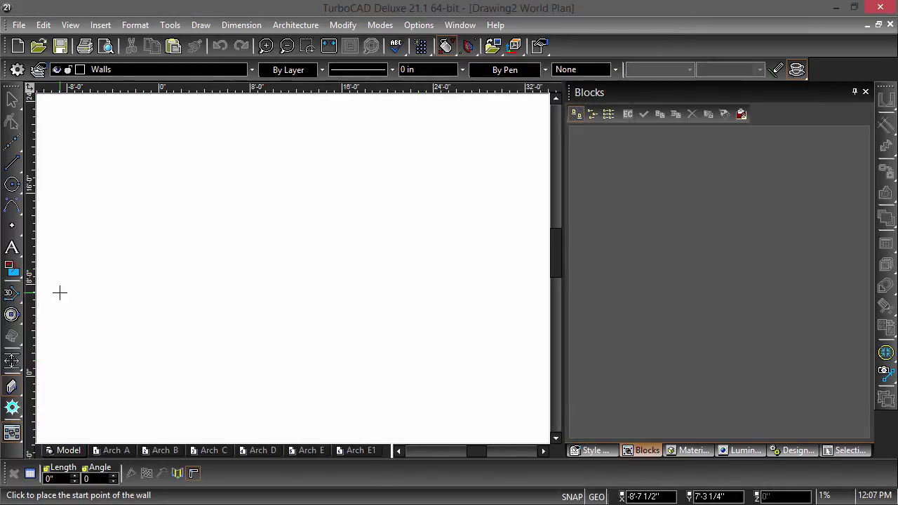
- Draw a horizontal wall and a vertical wall from its right end, checking isometric views
left_click(63, 302)
left_click(398, 302)
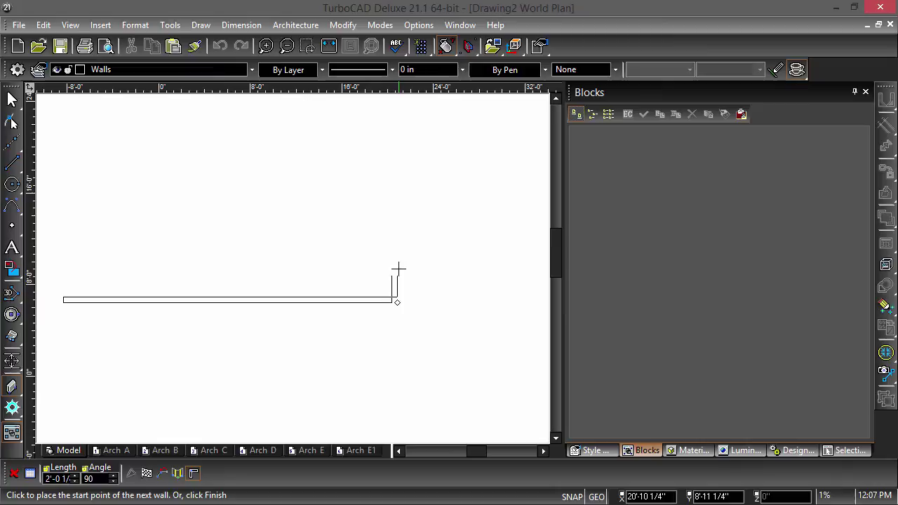
key("ctrl+shift+i")
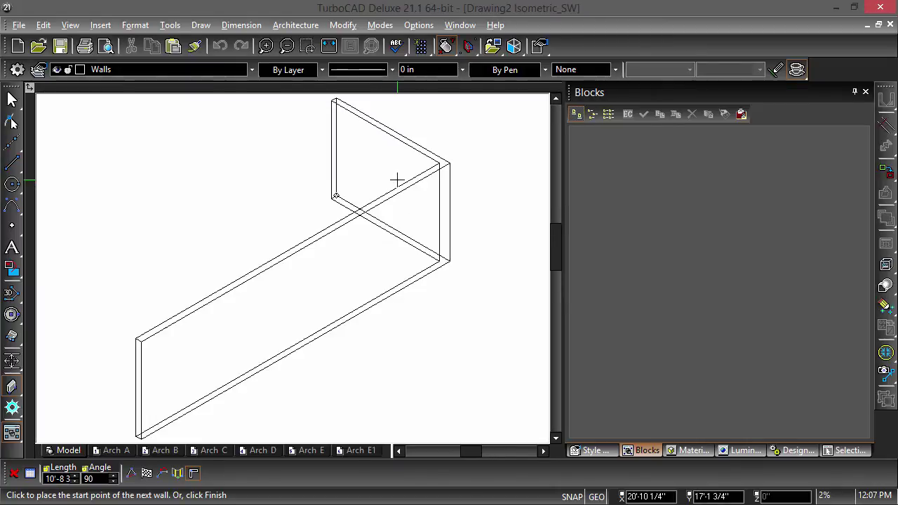
key("ctrl+shift+i")
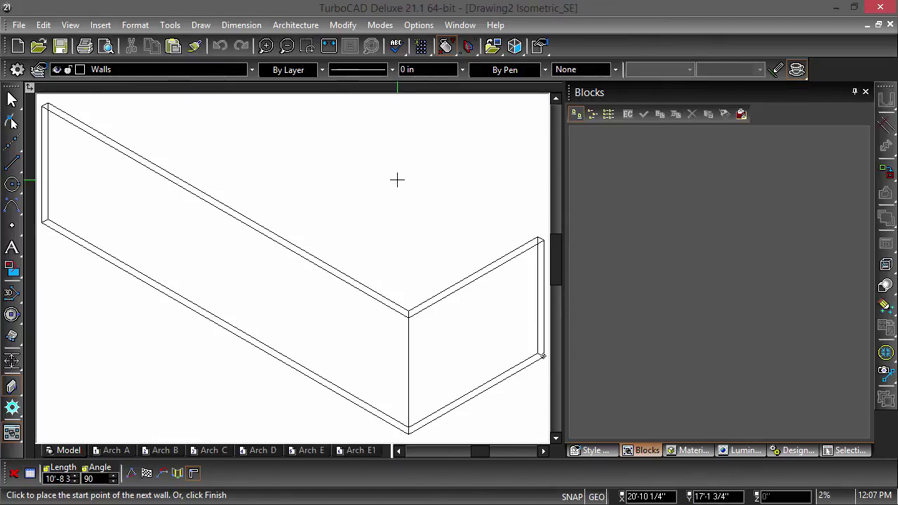
key("ctrl+shift+i")
key("ctrl+shift+i")
key("ctrl+shift+p")
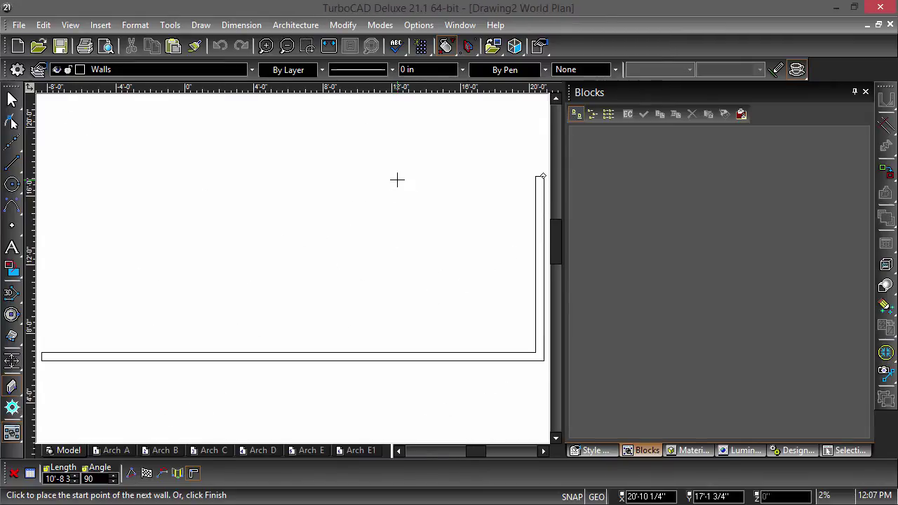
- Switch from walls to the Rectangle tool and place a box corner up-left of the walls
left_click(11, 247)
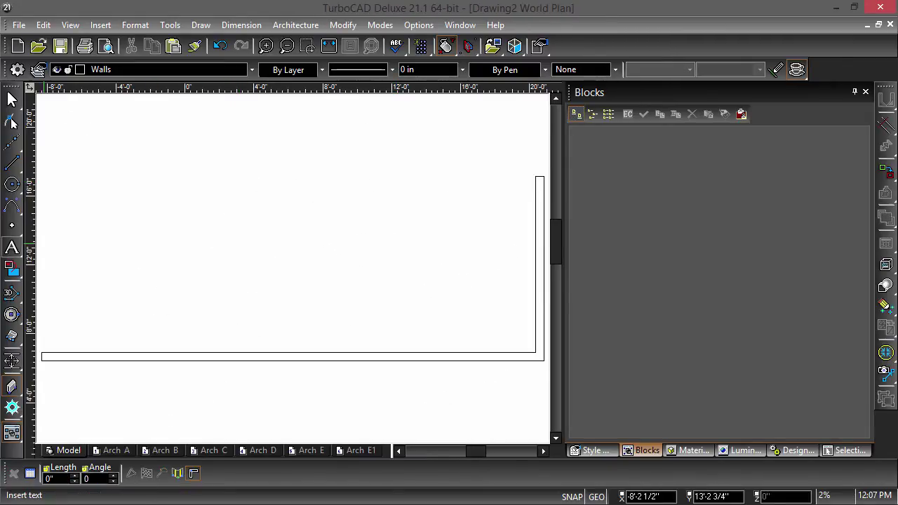
left_click(13, 162)
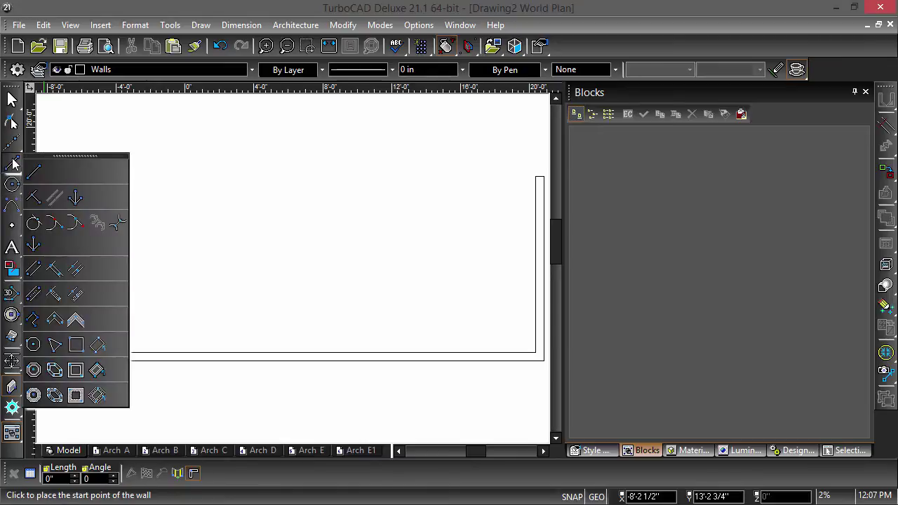
left_click(76, 344)
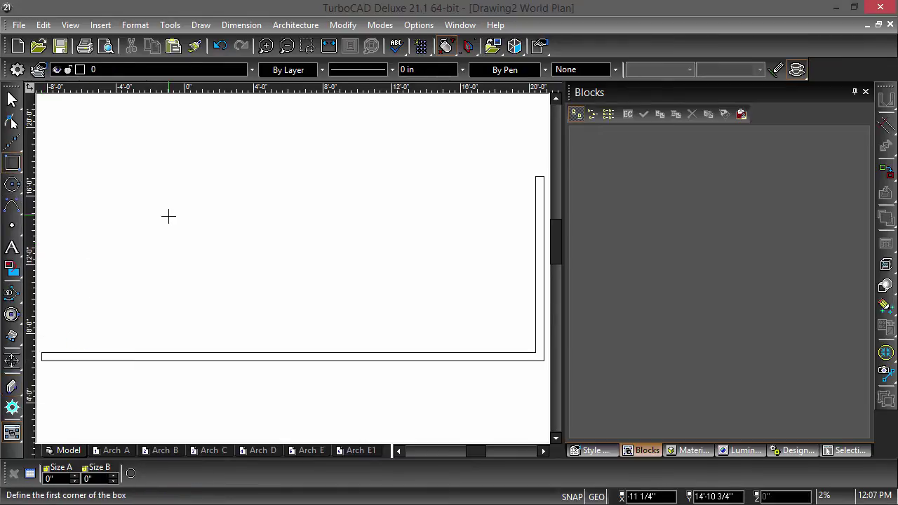
left_click(151, 192)
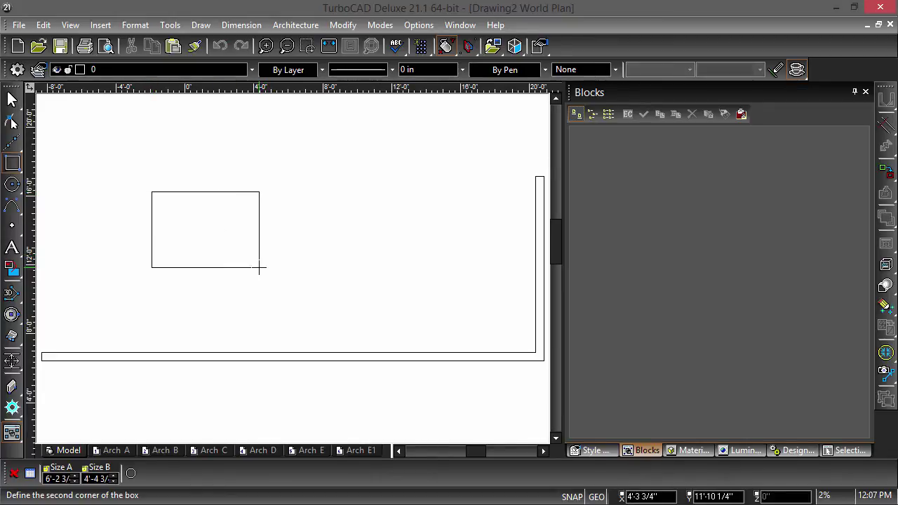
- Enter Size A 4' and Size B 2' for the box in the Inspector bar
type("6")
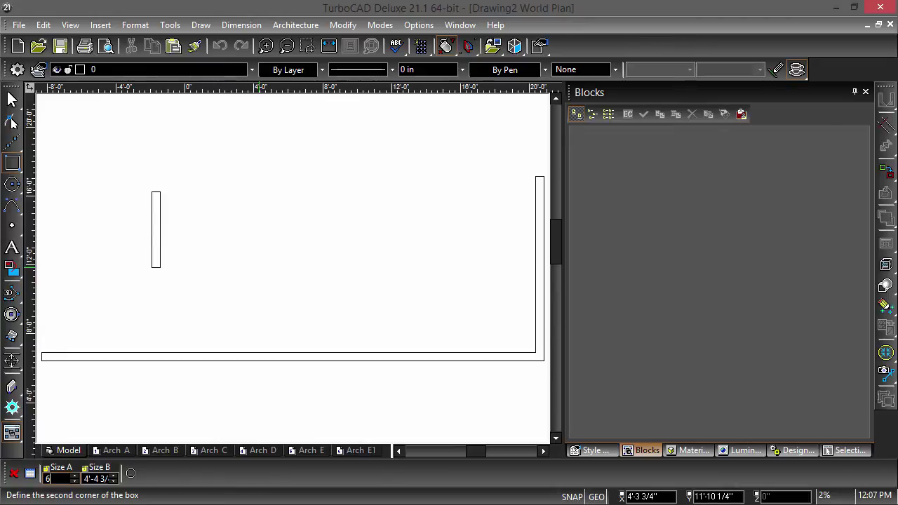
key("Tab")
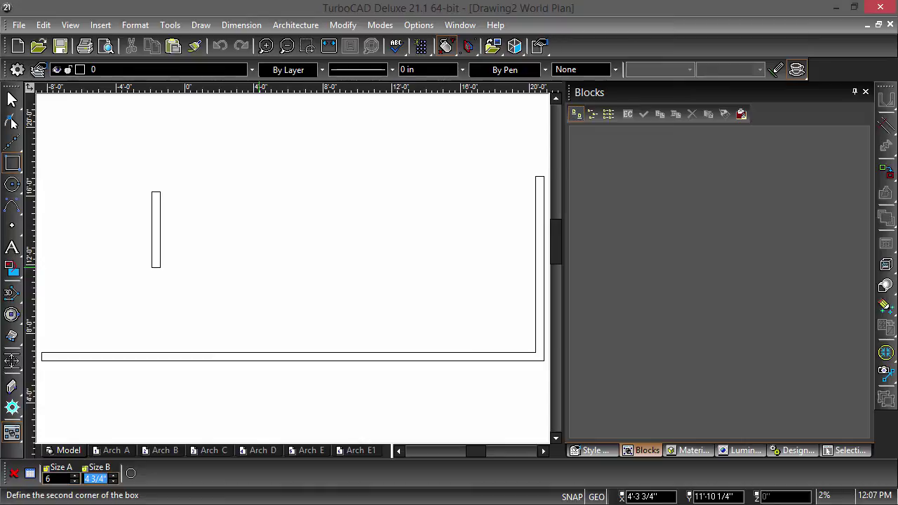
key("Tab")
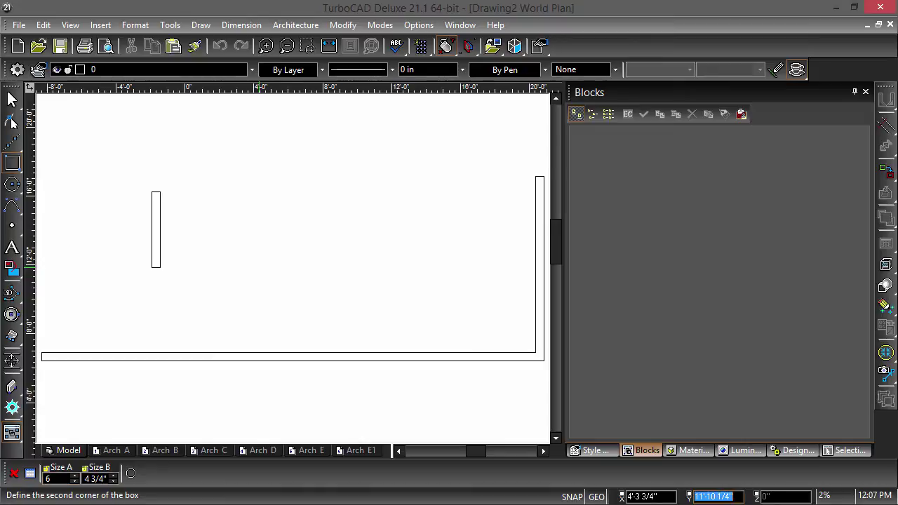
key("Tab")
key("Tab")
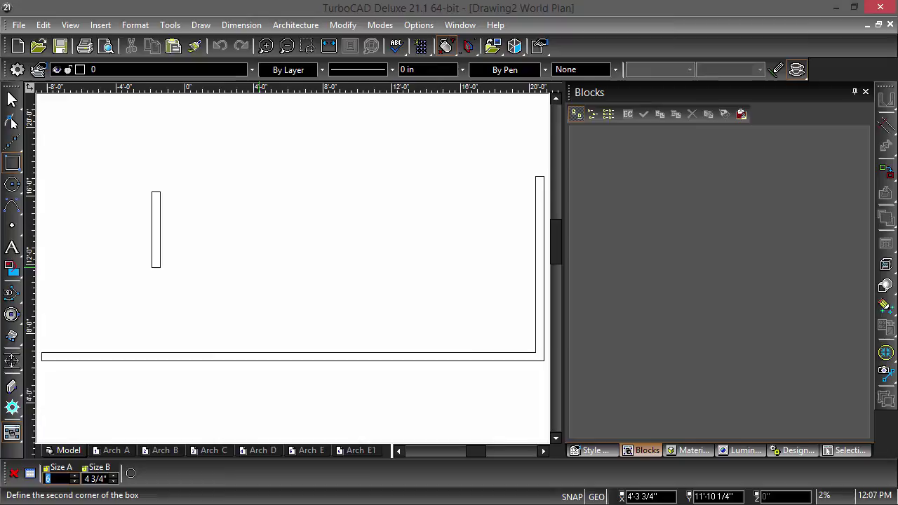
key("BackSpace")
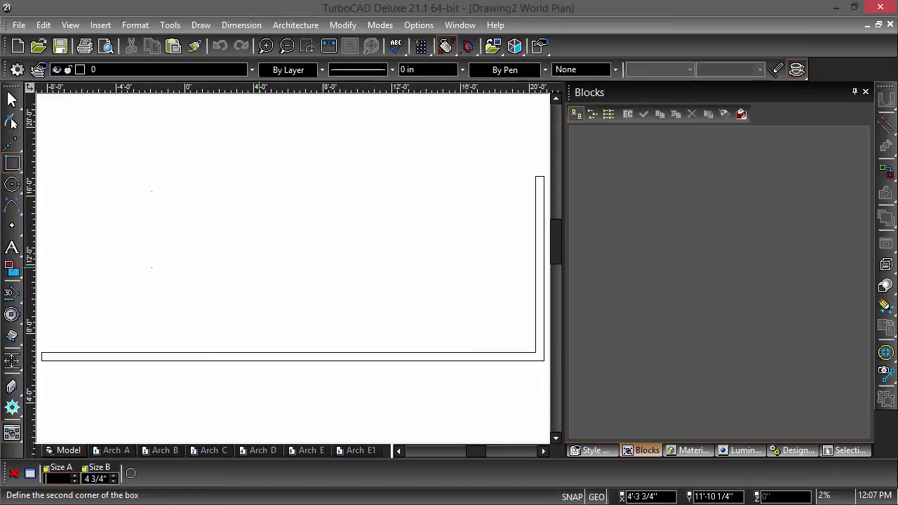
type("4")
key("Tab")
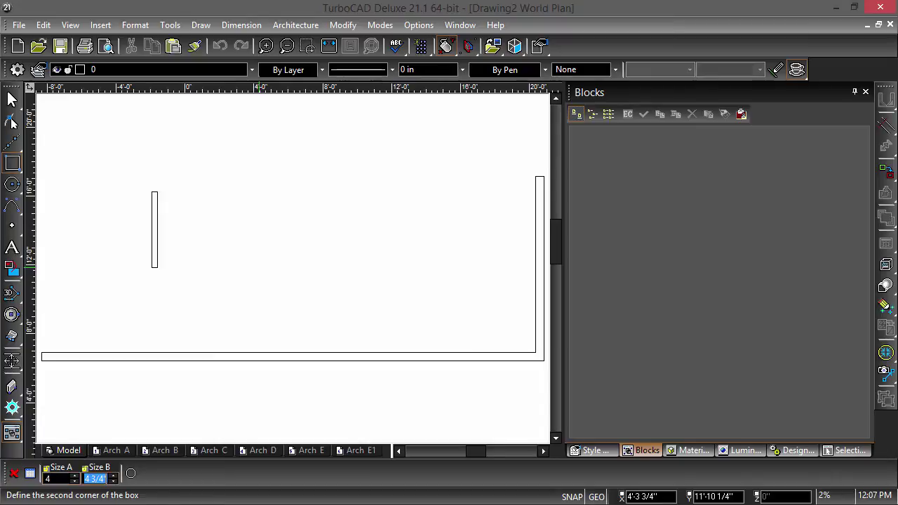
type("2")
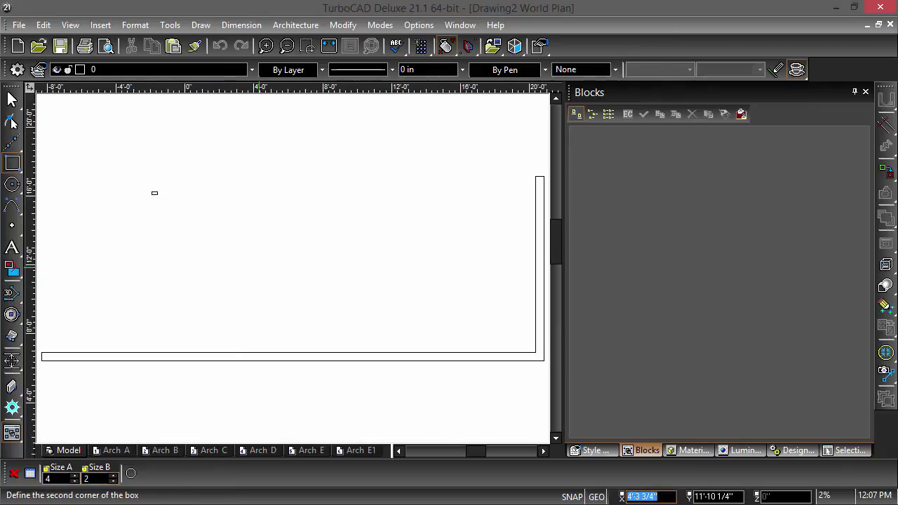
key("Tab")
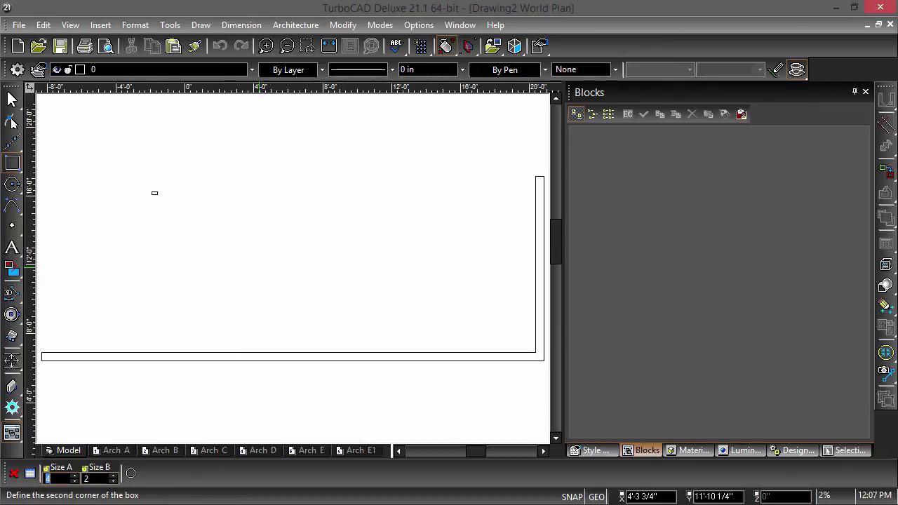
type("4")
key("Tab")
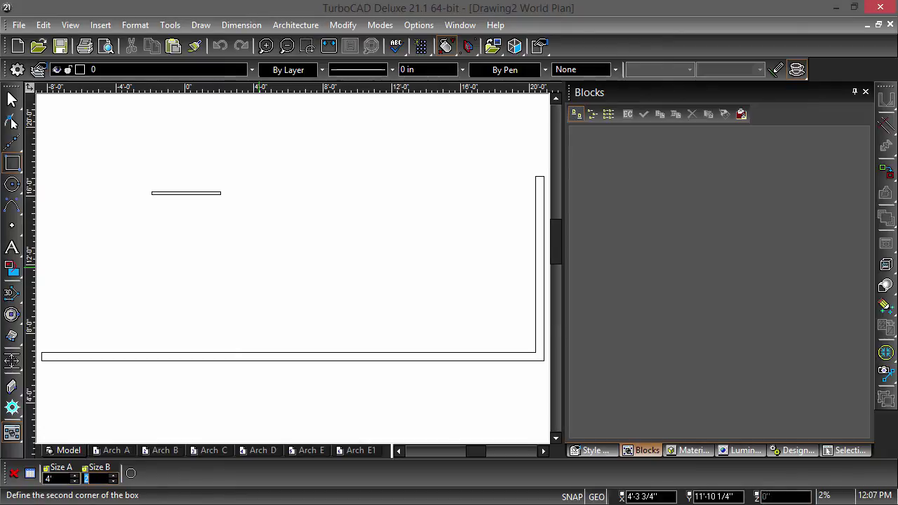
- Place the 4' by 2' box and zoom in on it
type("2")
key("Return")
scroll(226, 240, "up", 2)
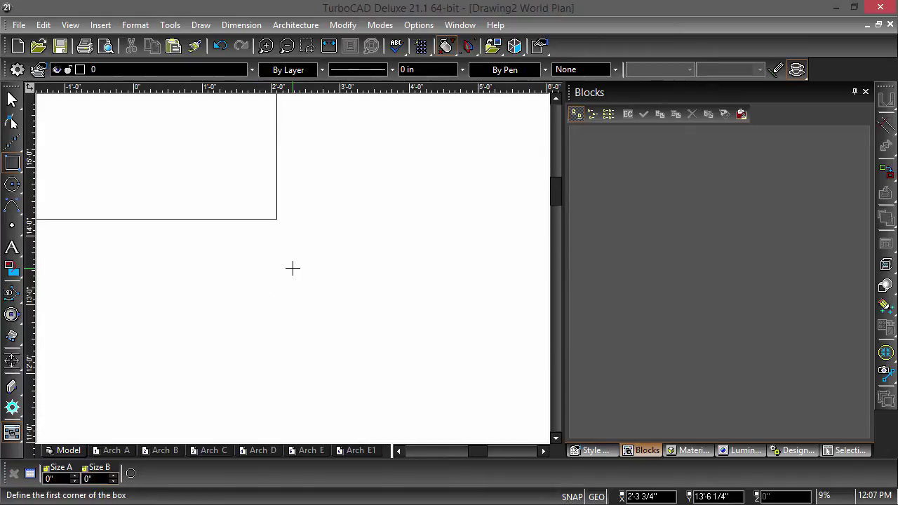
scroll(293, 266, "down", 2)
scroll(293, 266, "up", 1)
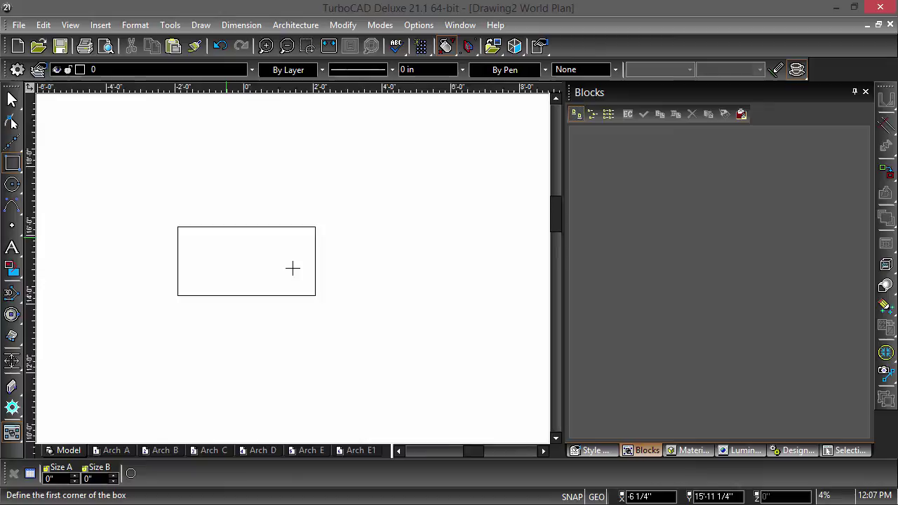
scroll(293, 267, "up", 1)
scroll(293, 268, "down", 1)
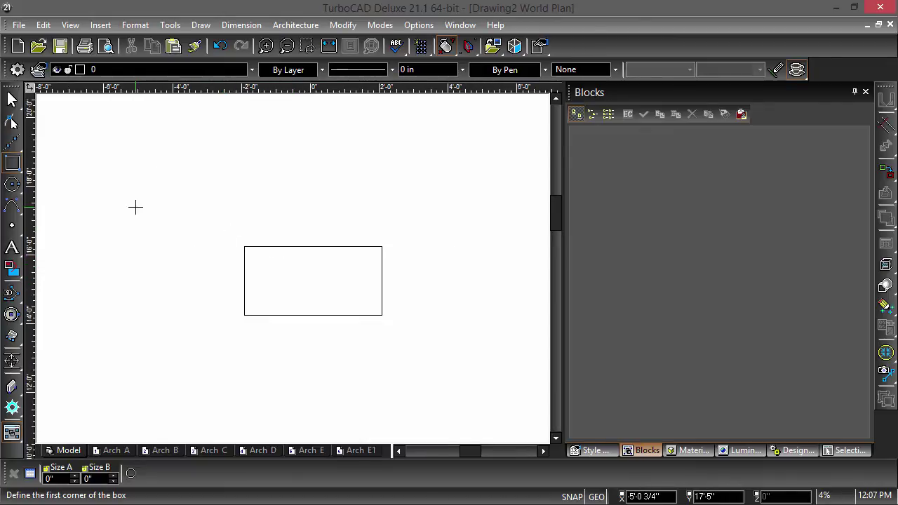
- Draw a small box with Size A 3'10" and Size B 1'
left_click(146, 185)
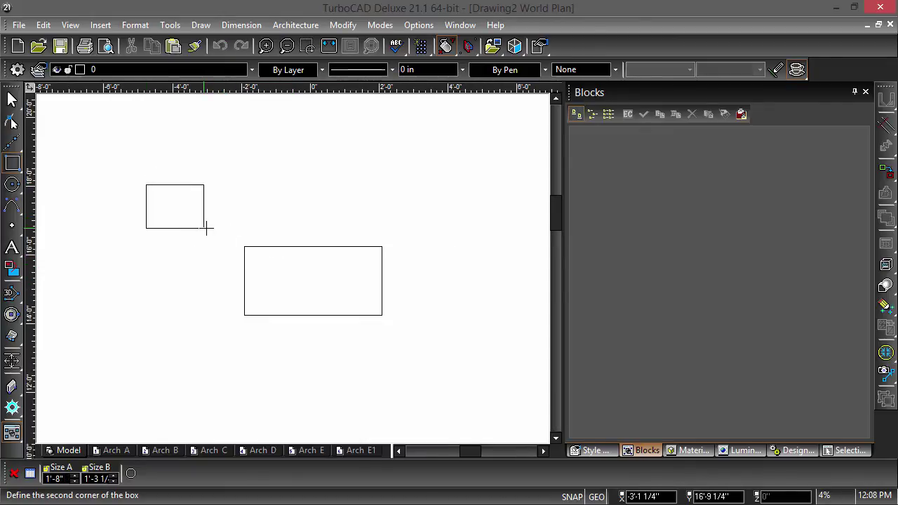
type("3")
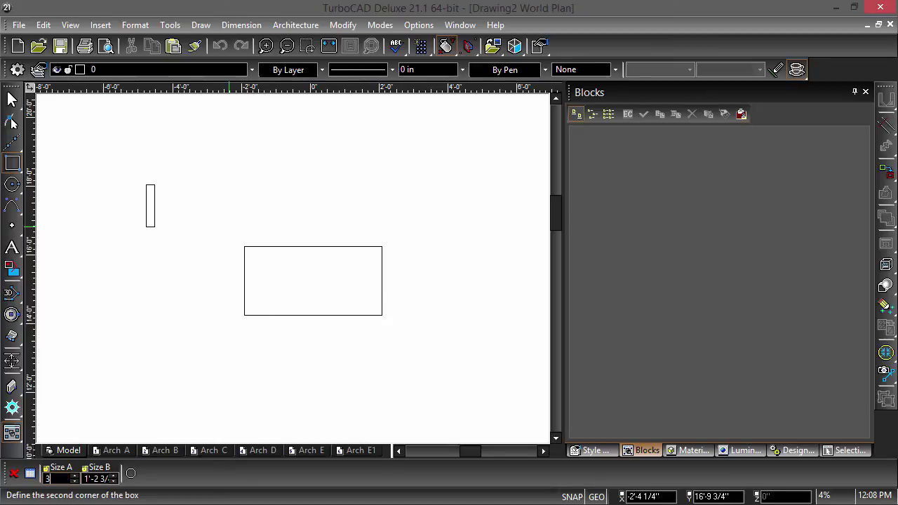
type("'10")
key("Tab")
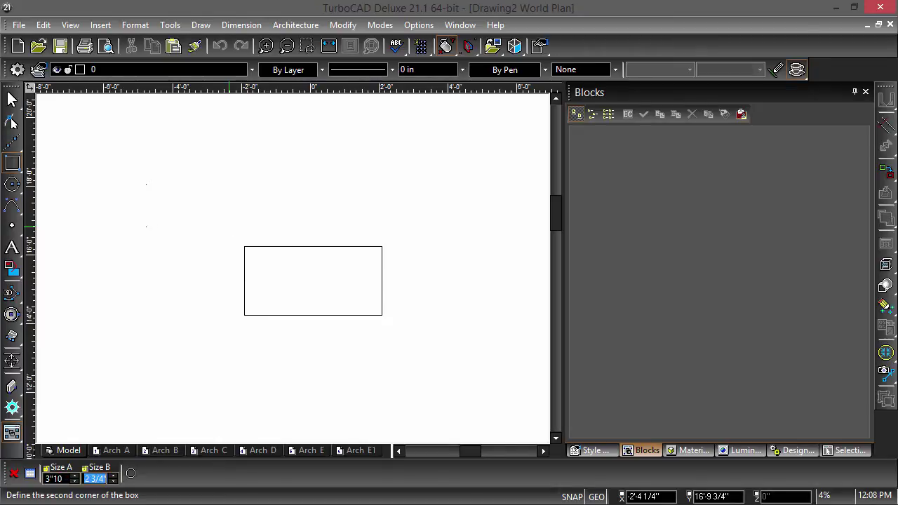
type("1'10")
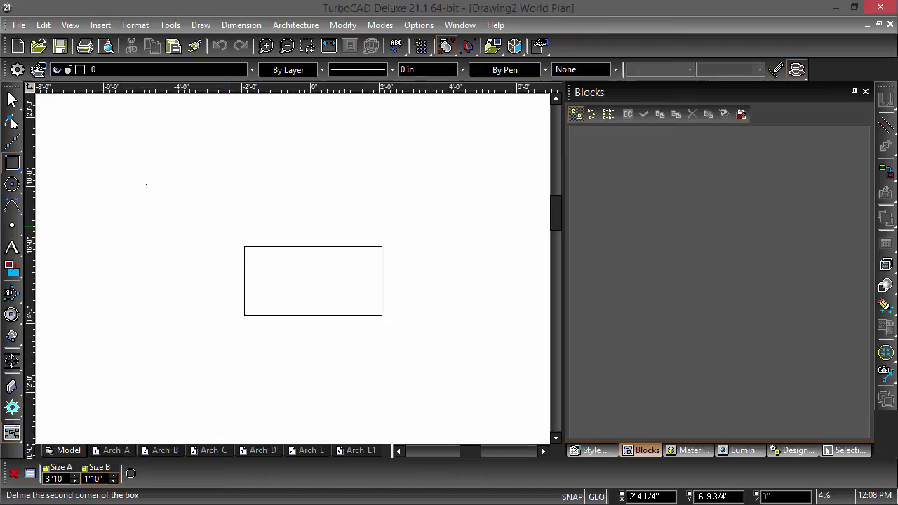
key("Return")
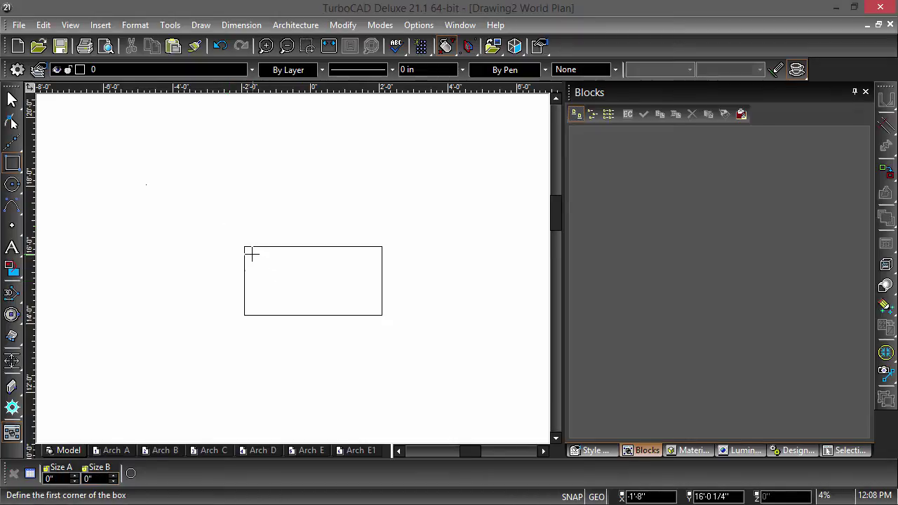
- Draw an inner box 3'-10" by 1'-10" near the rectangle's top-left corner
left_click(252, 254)
key("Tab")
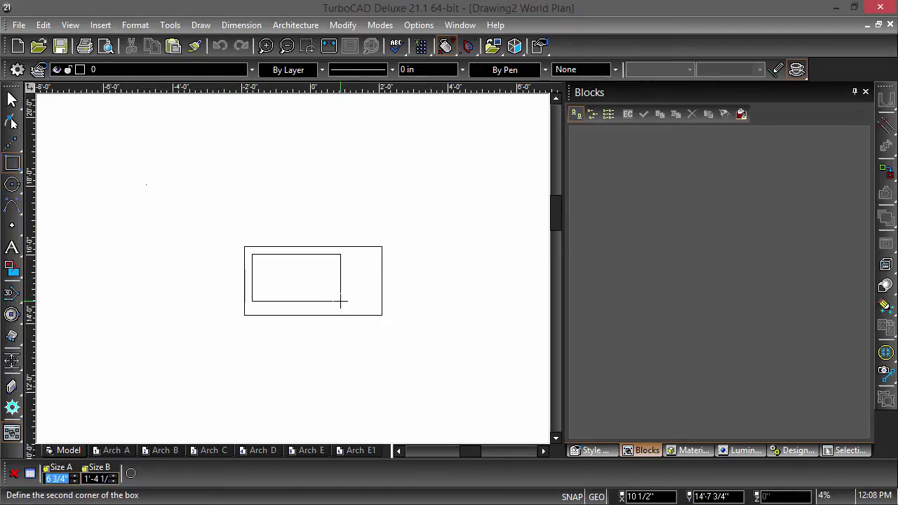
type("1'-1")
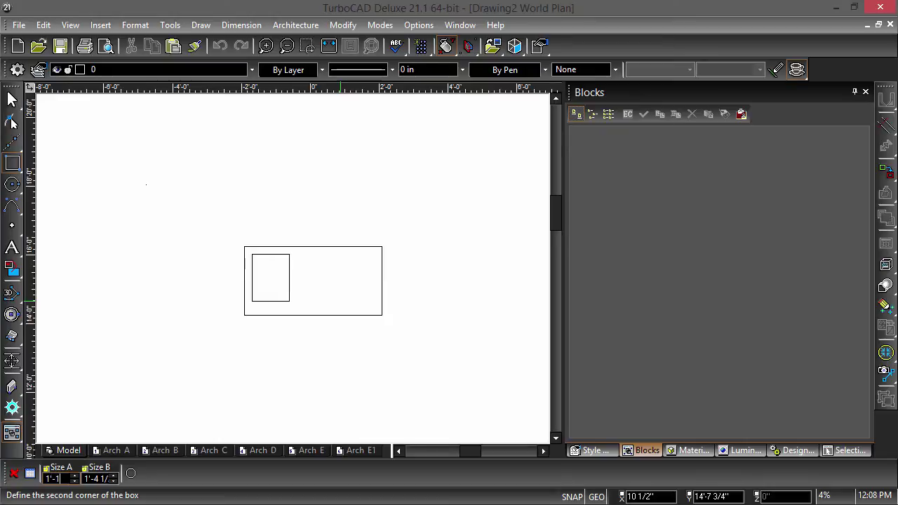
type("0")
key("BackSpace")
key("BackSpace")
key("BackSpace")
key("BackSpace")
key("BackSpace")
type("3'-1")
type("0")
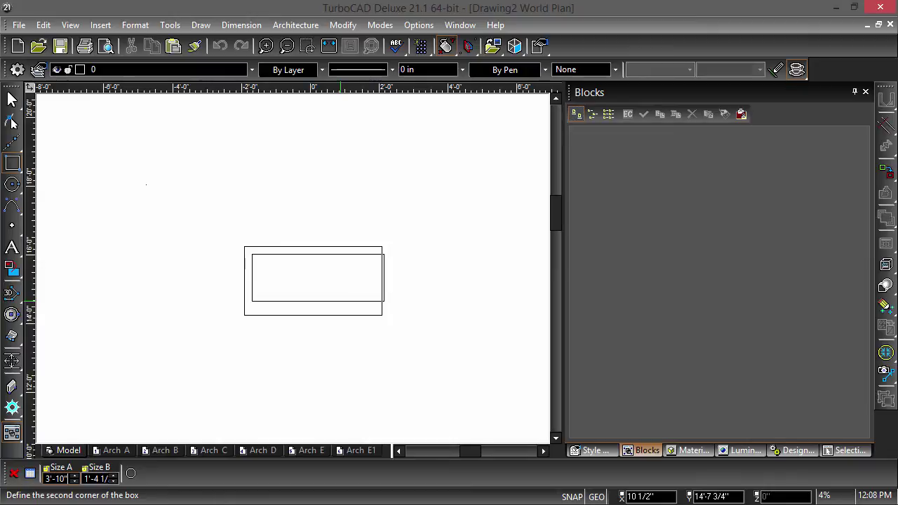
key("Tab")
type("1")
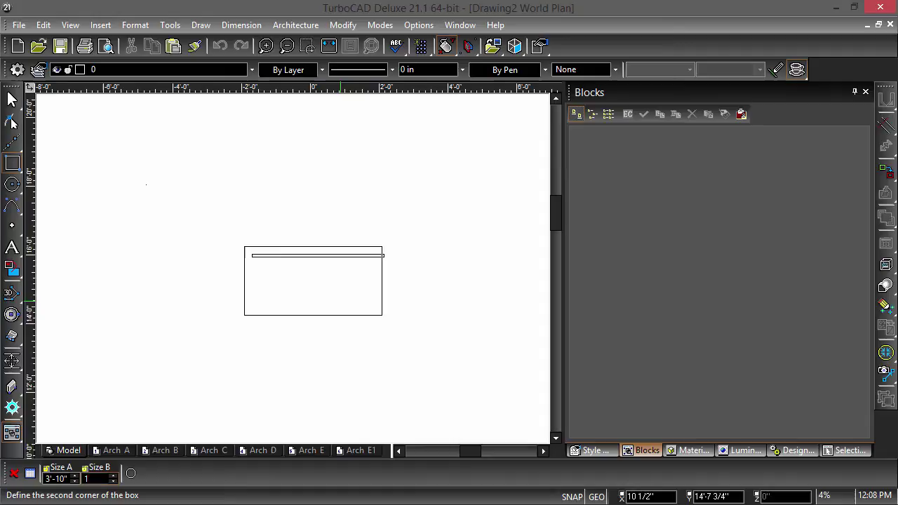
type("'-")
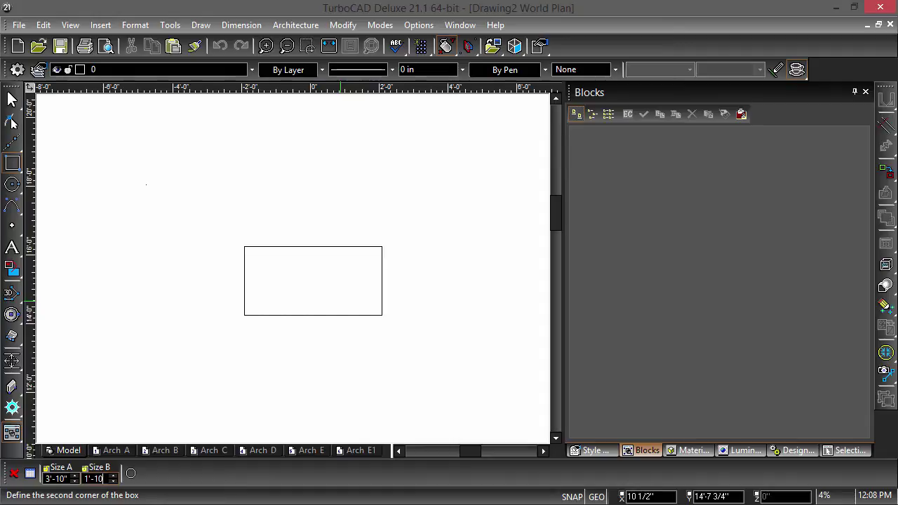
type("10")
key("Return")
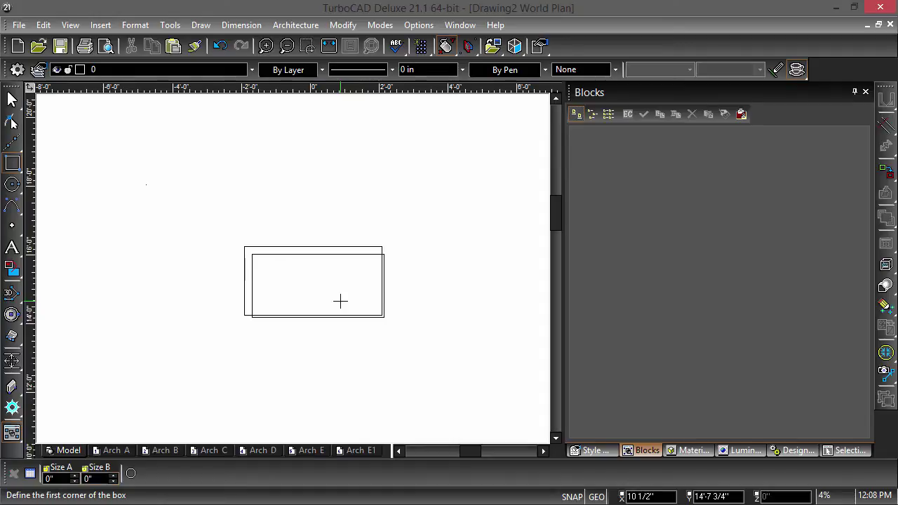
- Move the inner rectangle so it sits centred within the outer one
key("Escape")
scroll(341, 303, "up", 3)
scroll(298, 262, "down", 2)
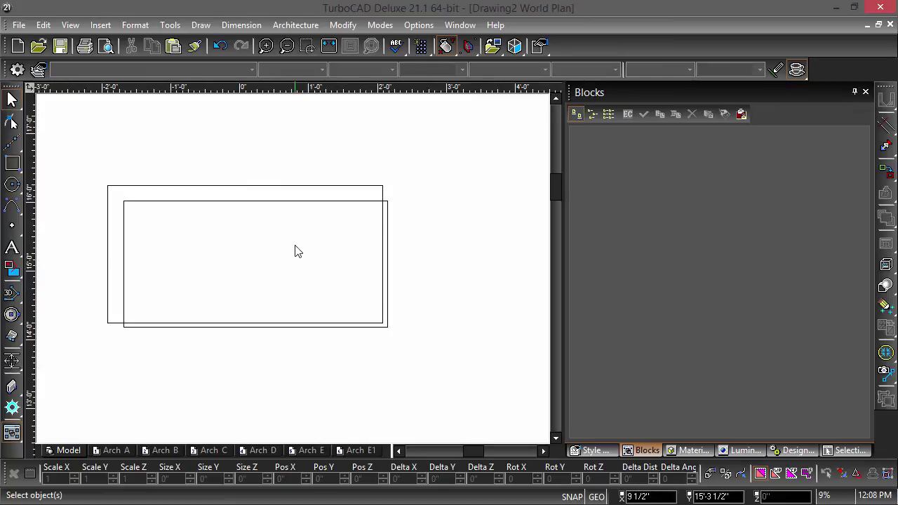
left_click(295, 201)
left_click(255, 263)
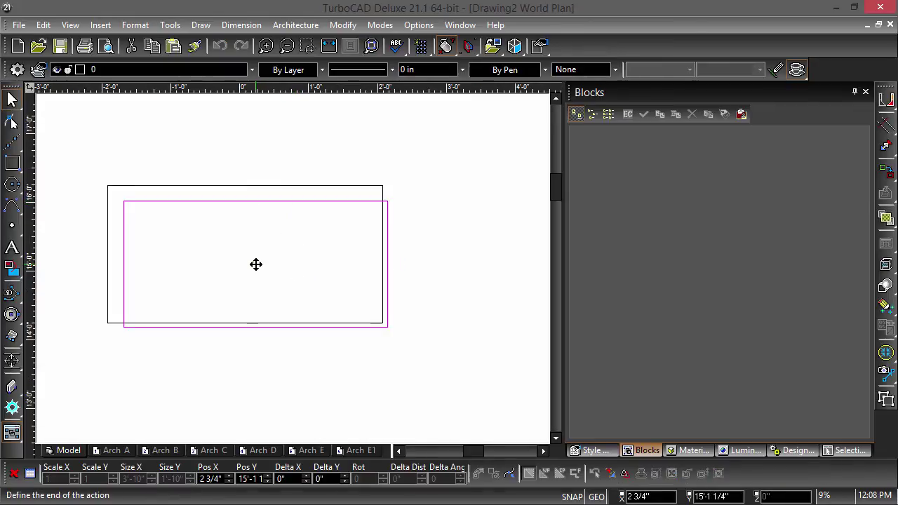
left_click(288, 182)
- Switch to a 3D view and orbit and zoom in on the rectangles
key("Escape")
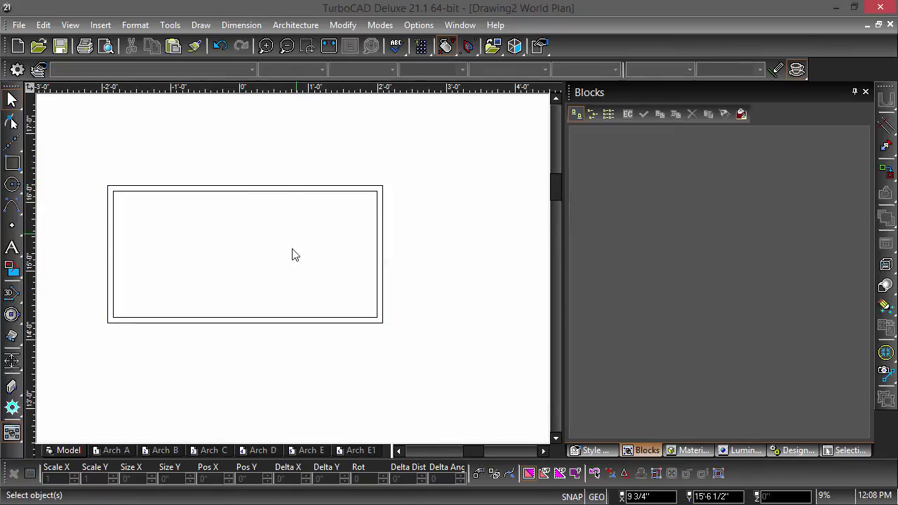
mouse_move(335, 159)
middle_mouse_down("shift")
mouse_move(287, 291)
mouse_move(355, 312)
middle_mouse_up("shift")
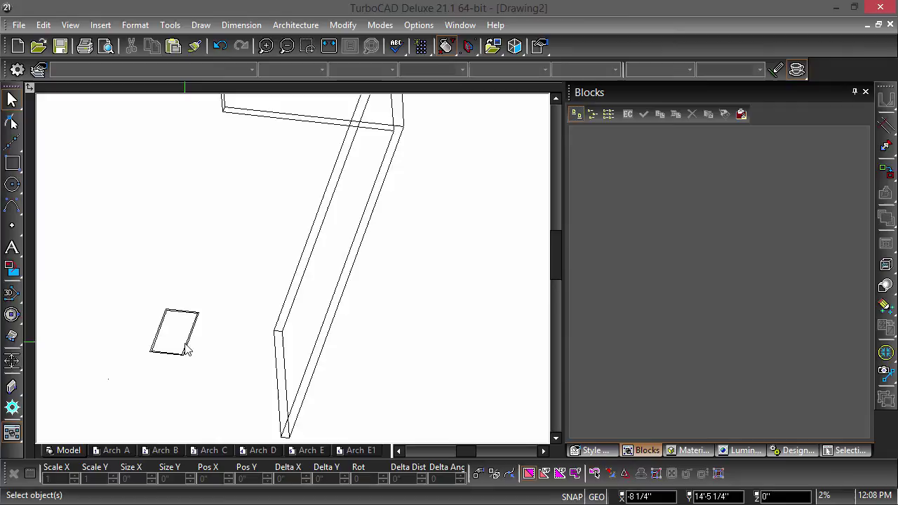
scroll(295, 275, "up", 2)
scroll(295, 275, "up", 2)
scroll(295, 275, "down", 1)
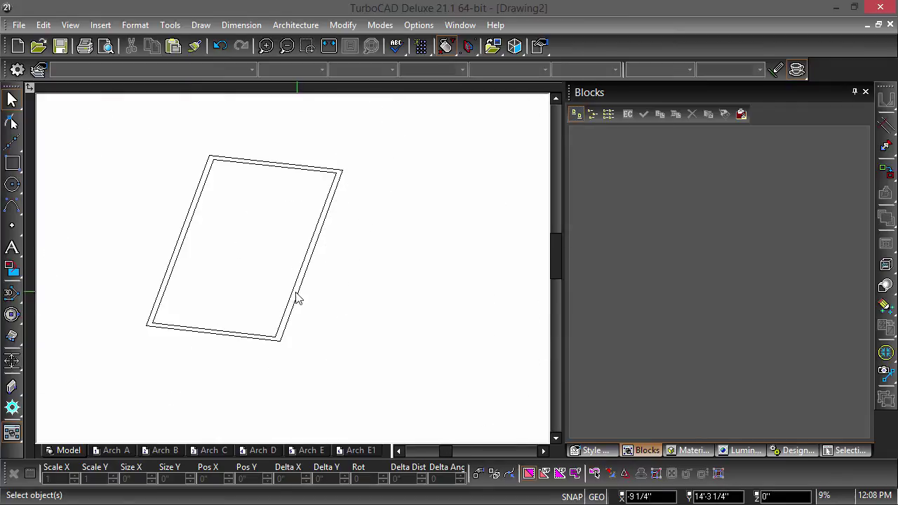
- Extrude the outer rectangle with a height of 3 inches instead of 6
left_click(14, 338)
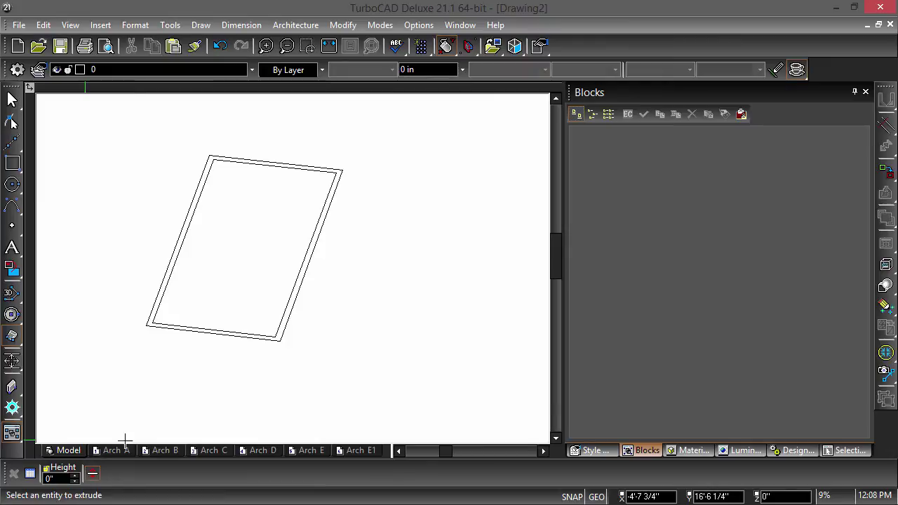
left_click(292, 271)
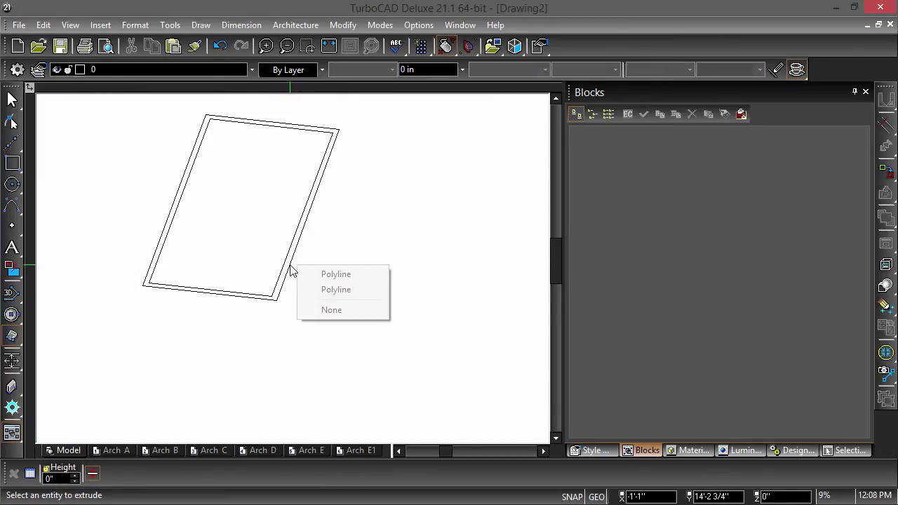
left_click(352, 276)
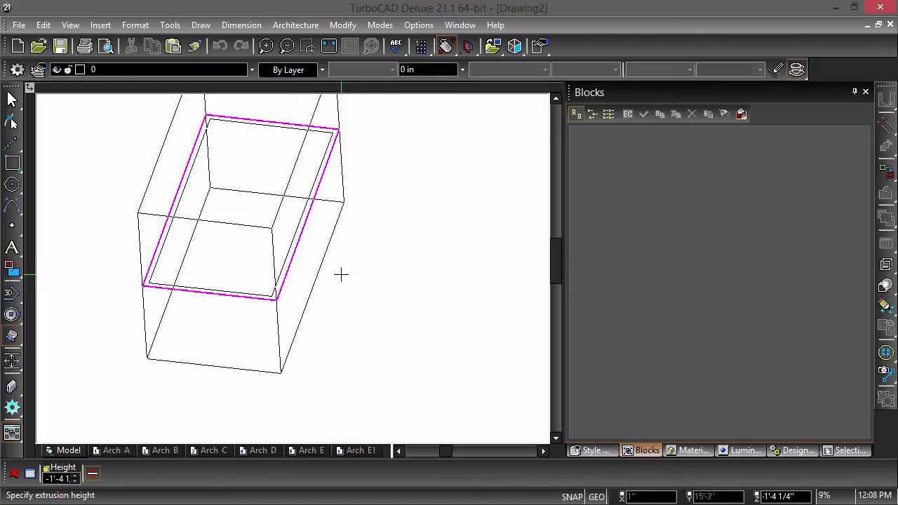
key("Tab")
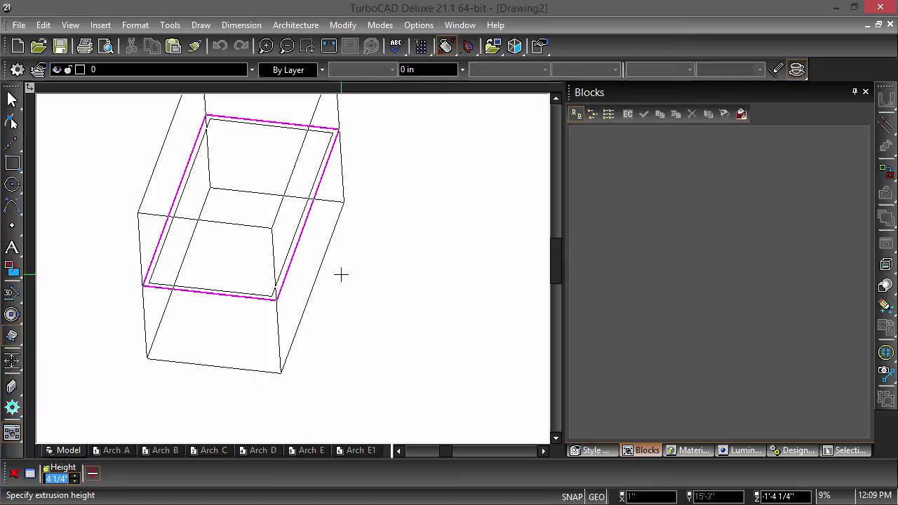
type("6")
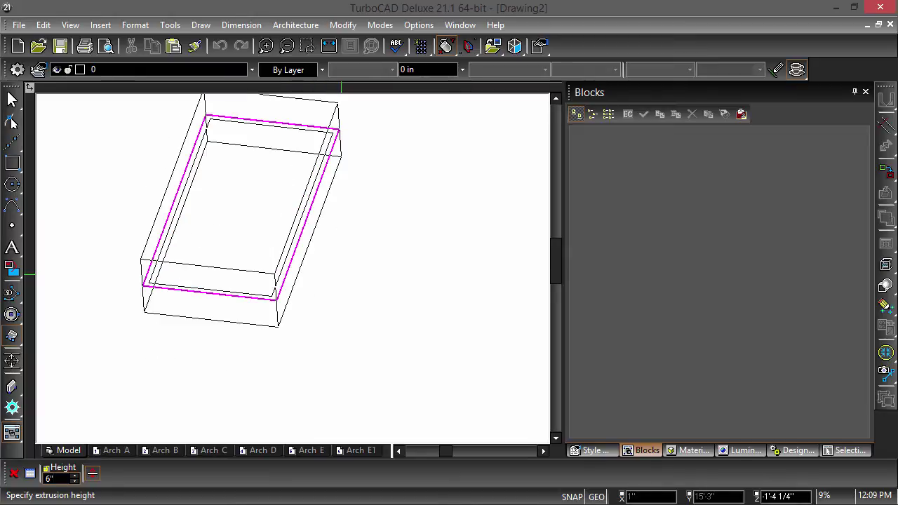
key("BackSpace")
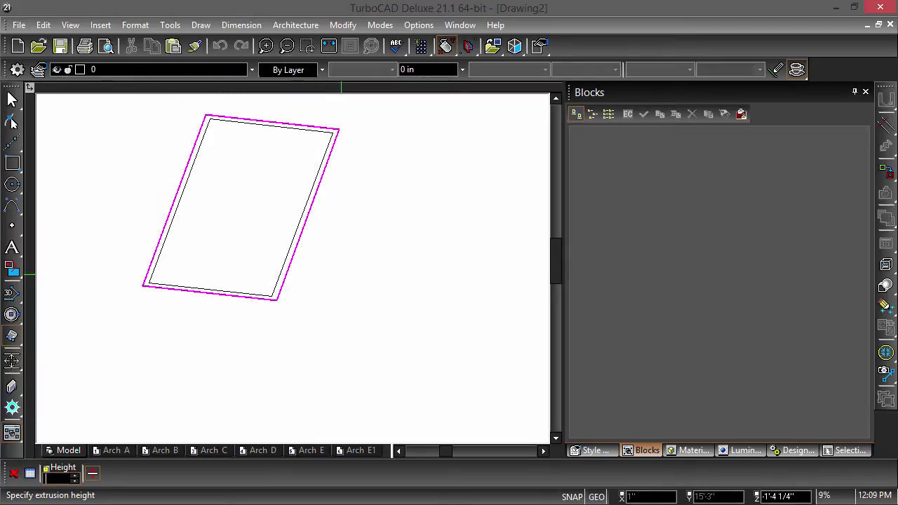
type("3")
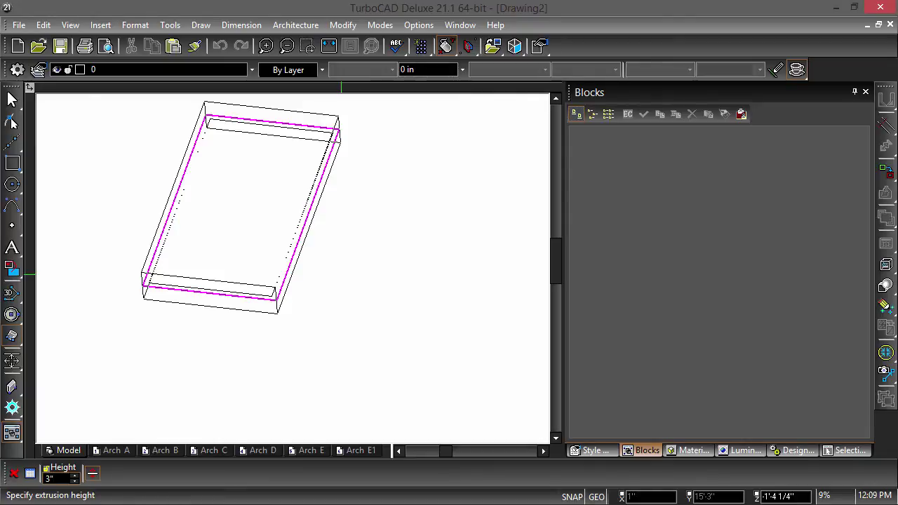
- Commit the 3-inch plate and extrude the inner outline 11½ inches downward
key("Return")
middle_click_drag(403, 327, 348, 316)
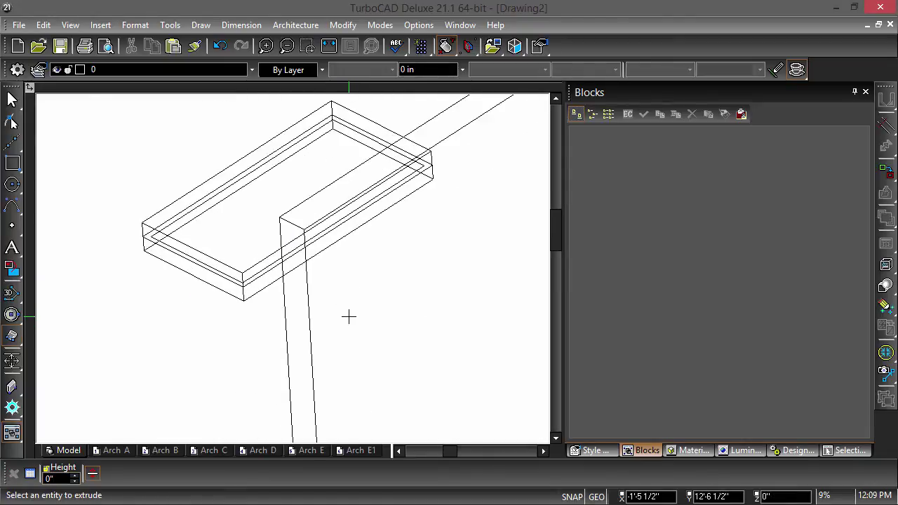
scroll(251, 273, "up", 3)
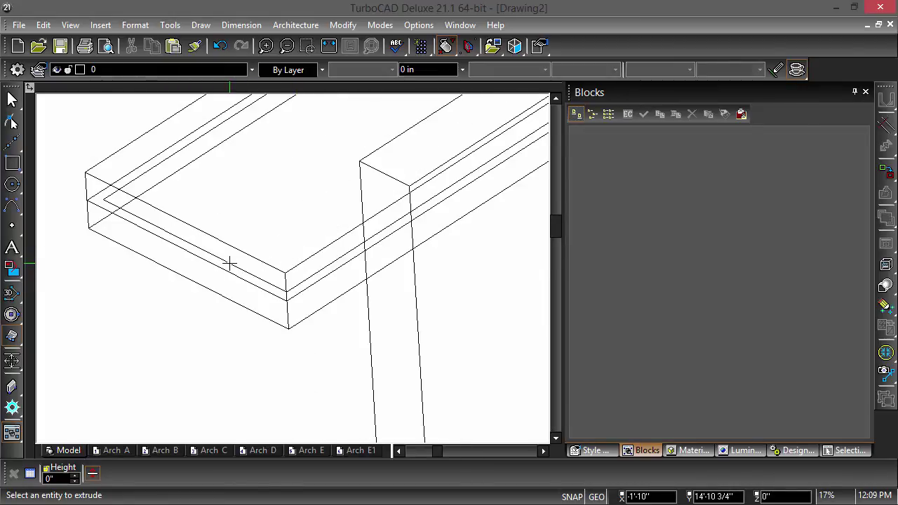
left_click(229, 263)
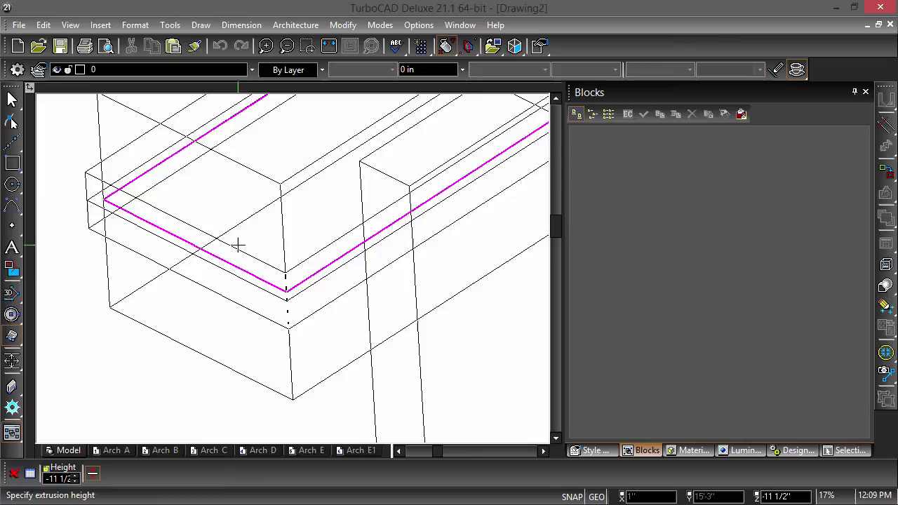
left_click(237, 245)
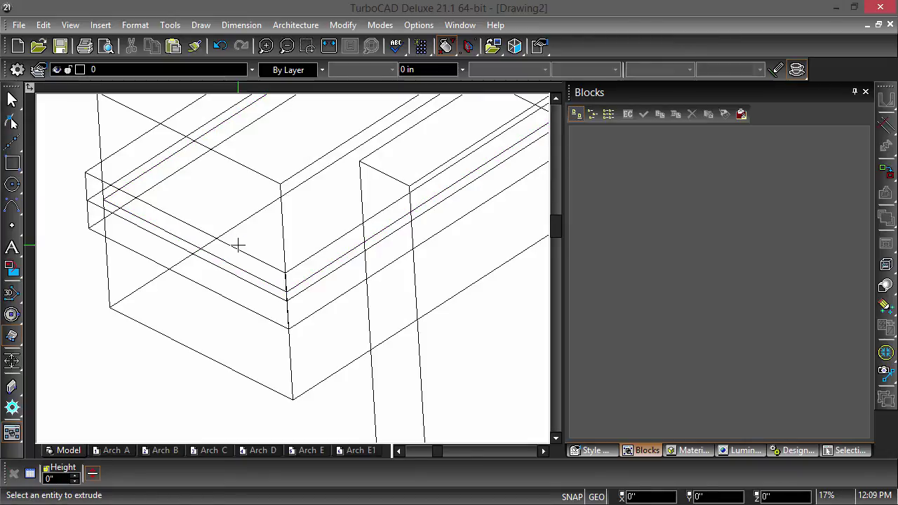
left_click_drag(885, 285, 842, 288)
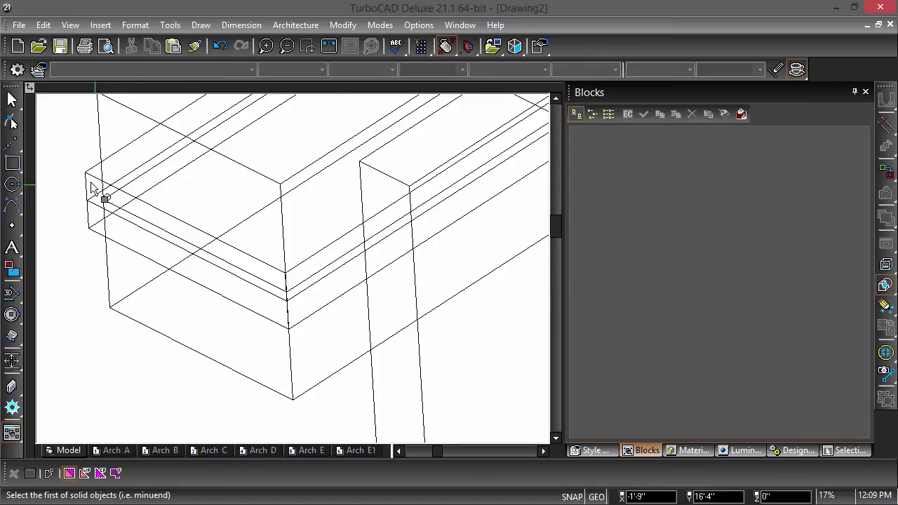
- Subtract the plate from the box and orbit to inspect the hollow frame
left_click(100, 140)
middle_click_drag(320, 218, 302, 263, "shift")
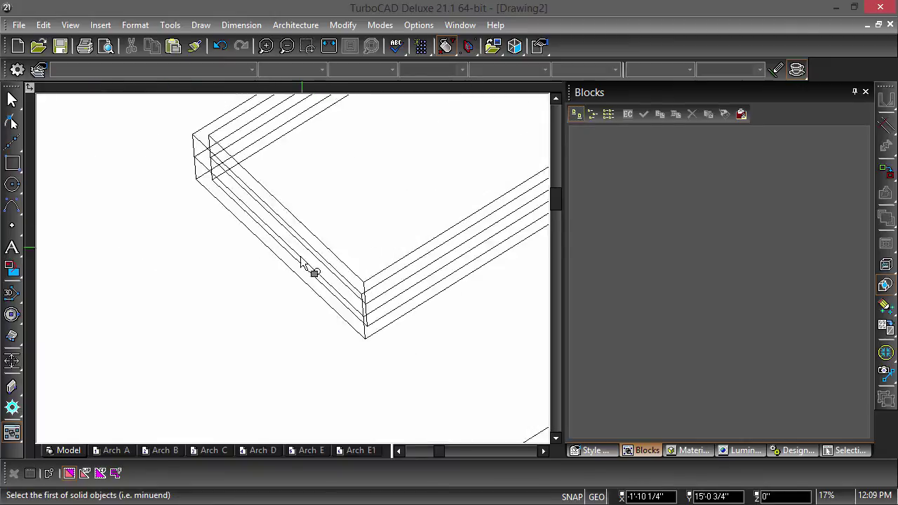
scroll(297, 264, "down", 5)
scroll(292, 275, "up", 3)
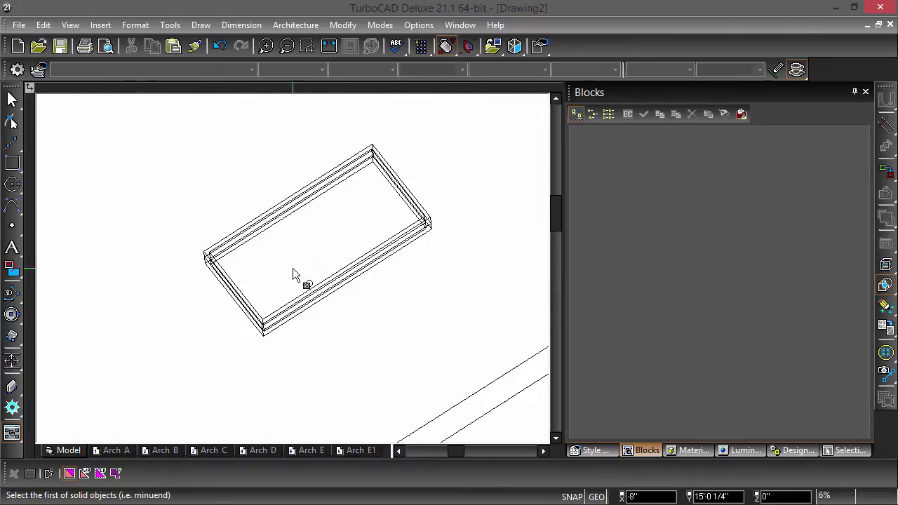
scroll(293, 271, "up", 3)
scroll(294, 272, "down", 2)
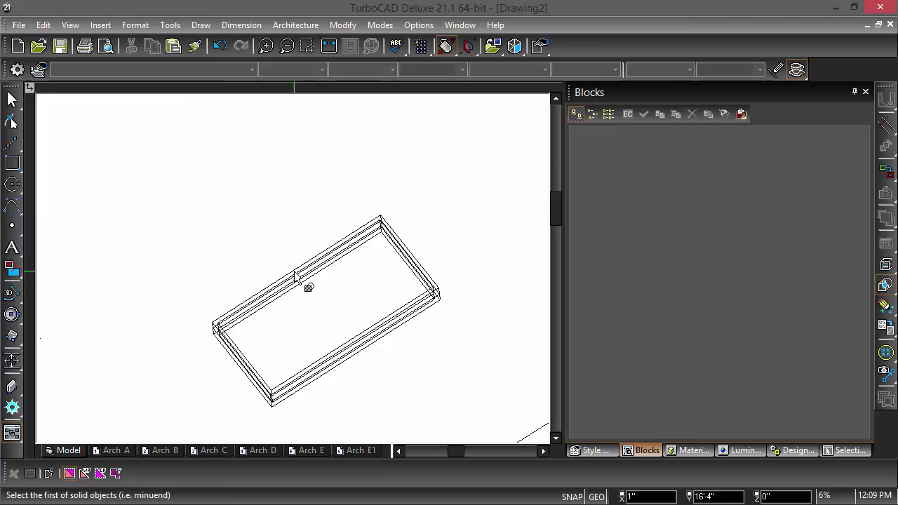
scroll(290, 267, "up", 2)
- Switch the view to shaded Draft Rendering, accepting the OpenGL warning
right_click(253, 234)
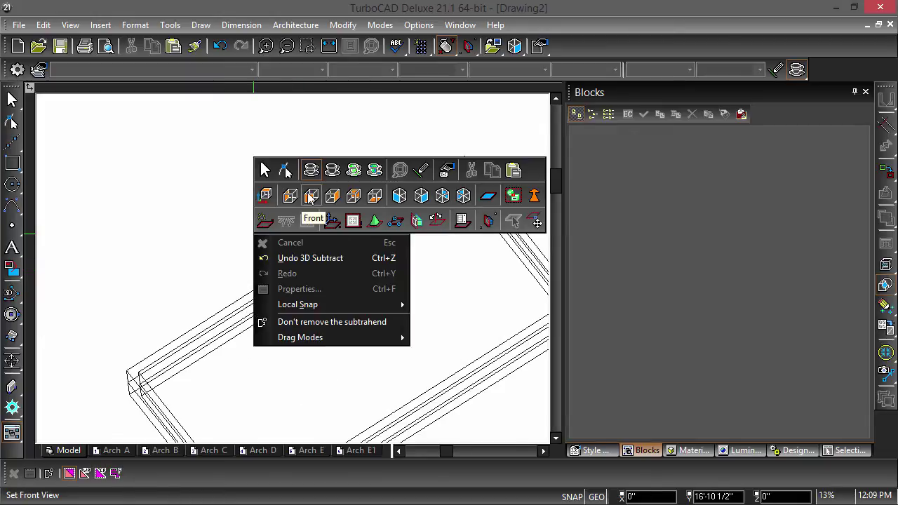
left_click(353, 170)
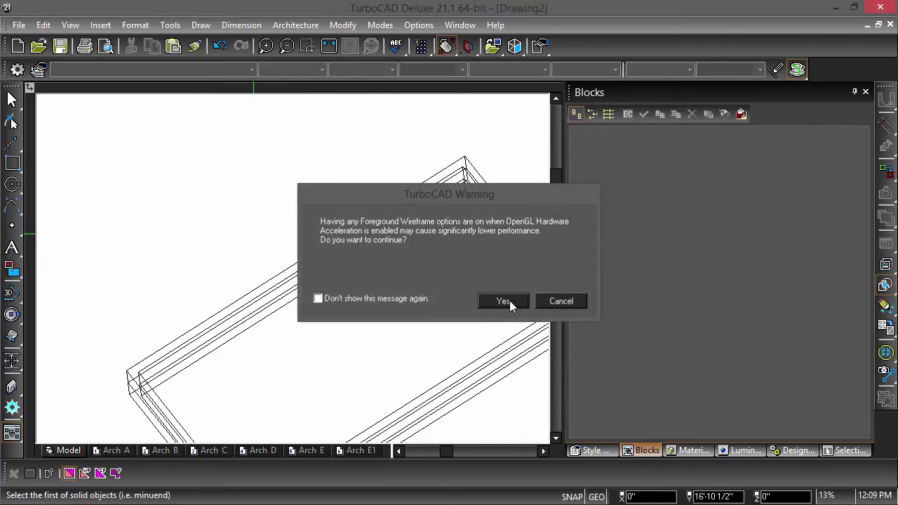
left_click(510, 300)
left_click(468, 302)
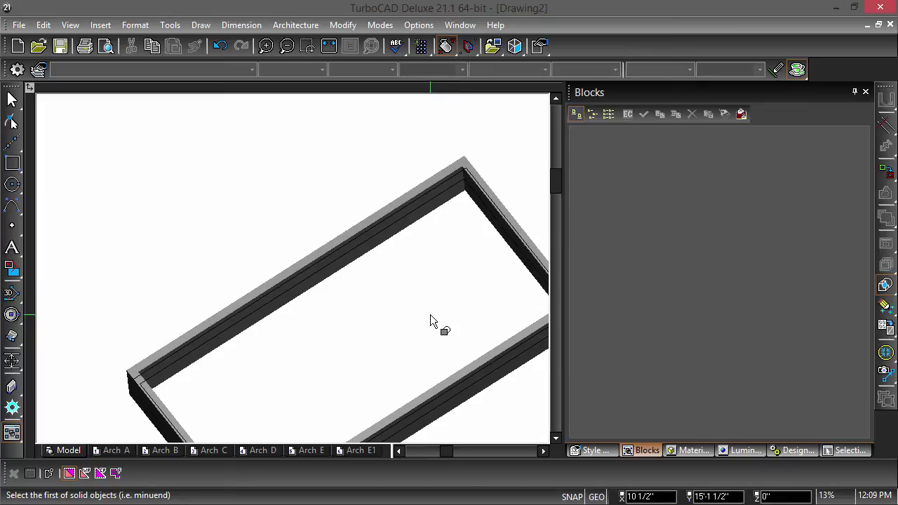
- End Subtract and select the hollow frame from the pick list to move it
key("Escape")
scroll(273, 193, "down", 2)
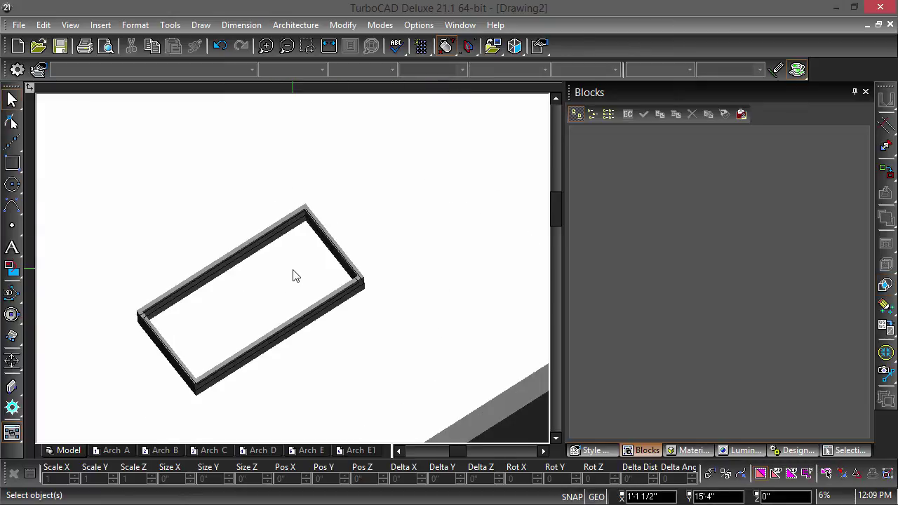
scroll(288, 295, "up", 1)
scroll(295, 275, "down", 3)
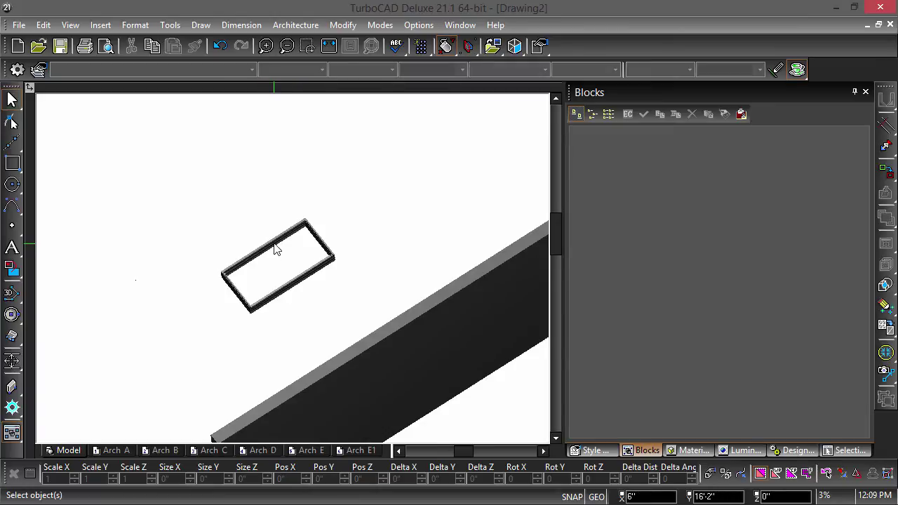
left_click(281, 247)
left_click(312, 282)
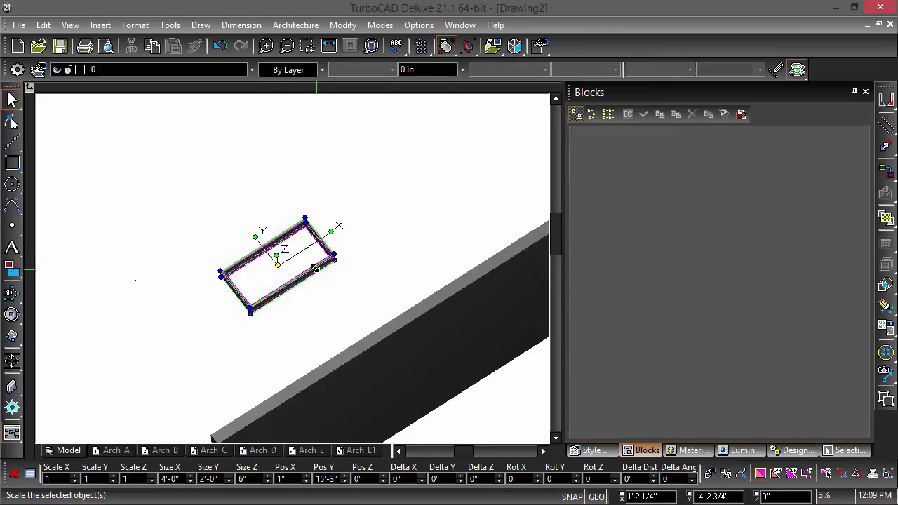
left_click(278, 262)
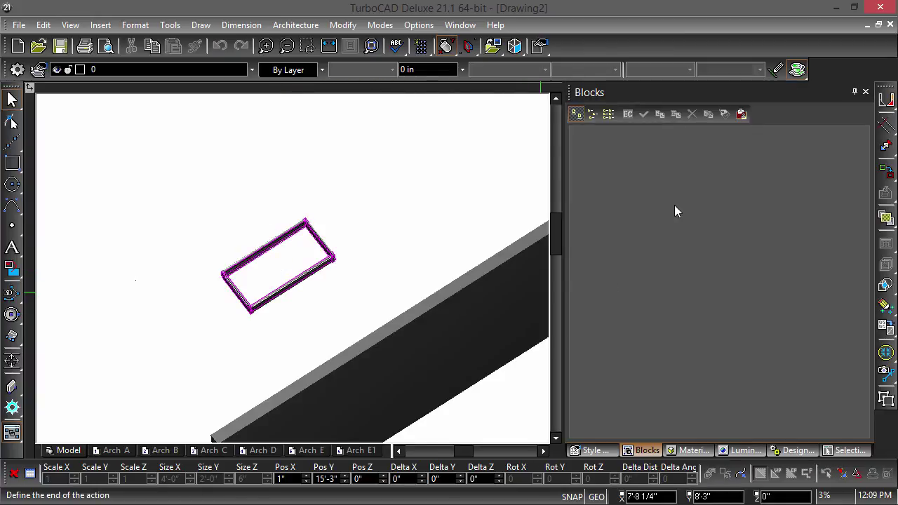
- Drop the frame in place, return to World Plan view, deselect and zoom in
left_click(236, 236)
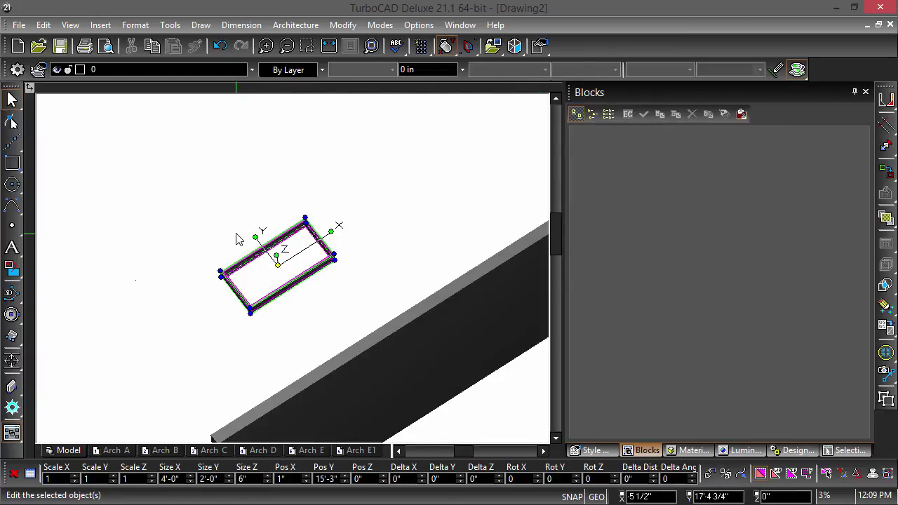
right_click(230, 123)
key("Escape")
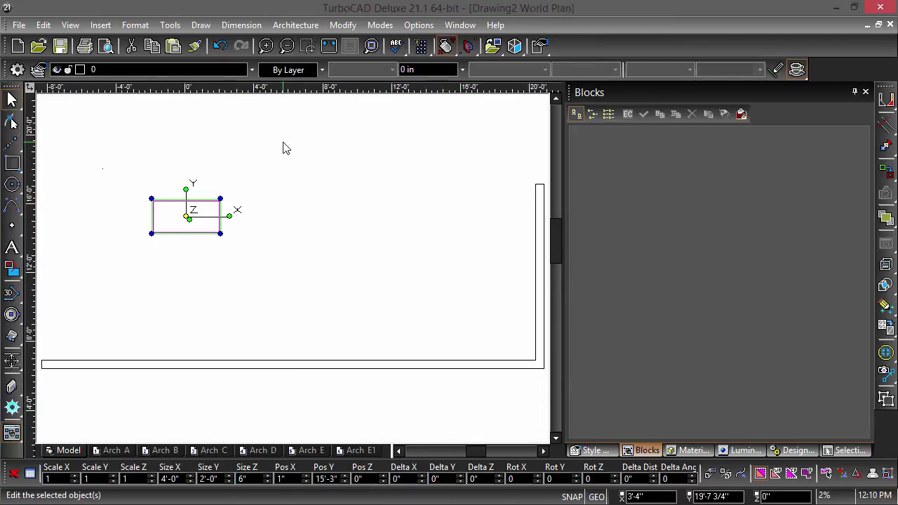
left_click(105, 155)
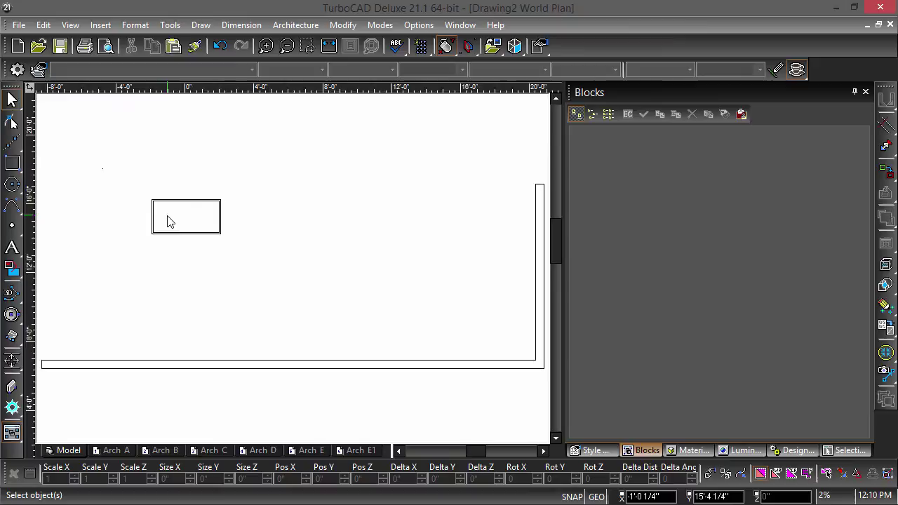
scroll(295, 274, "up", 2)
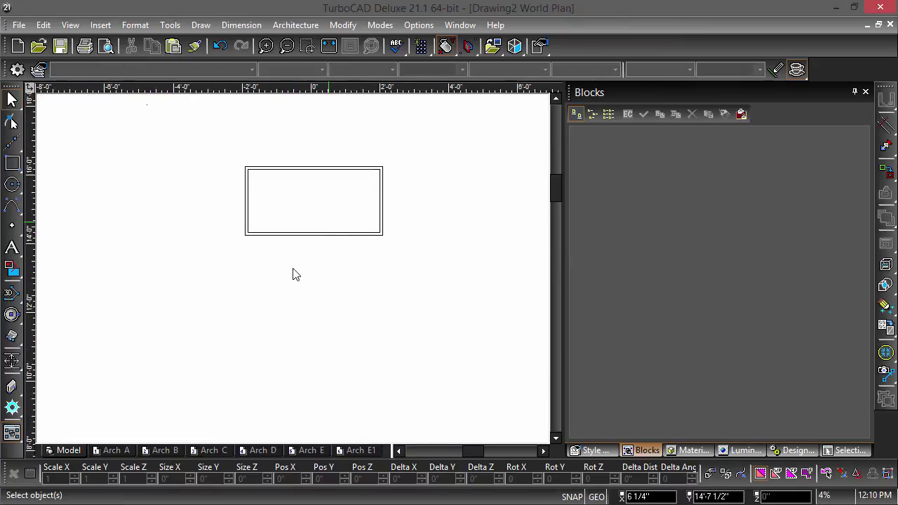
scroll(295, 274, "up", 2)
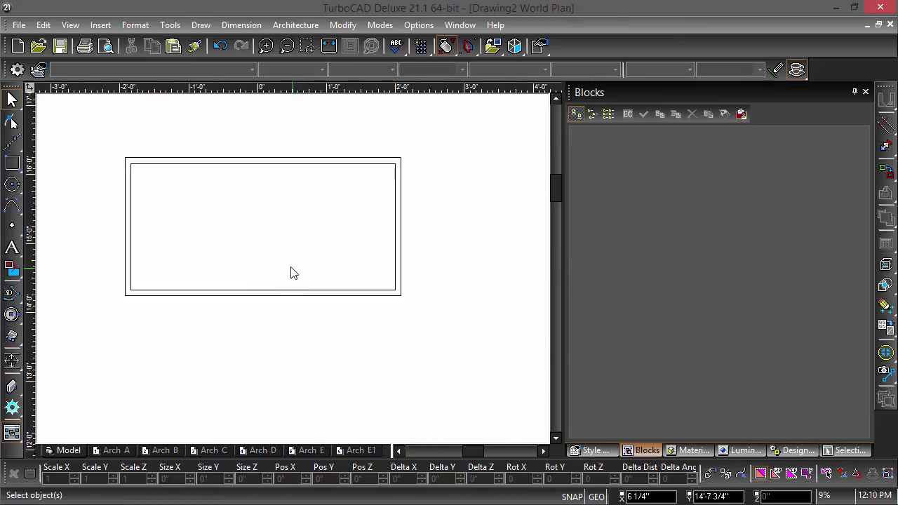
- Draw a 2' line straight down from the midpoint of the rectangle's bottom edge
left_click(24, 167)
left_click(29, 172)
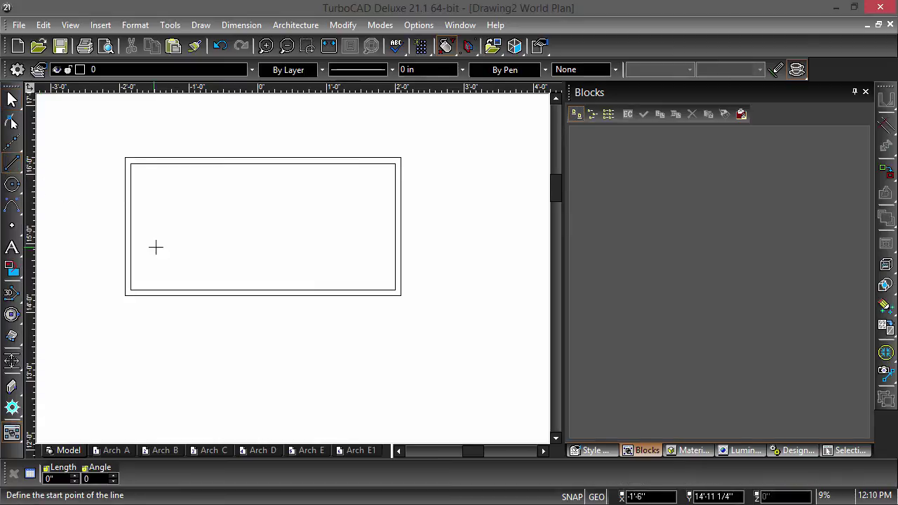
left_click(259, 297)
key("Escape")
left_click(254, 296)
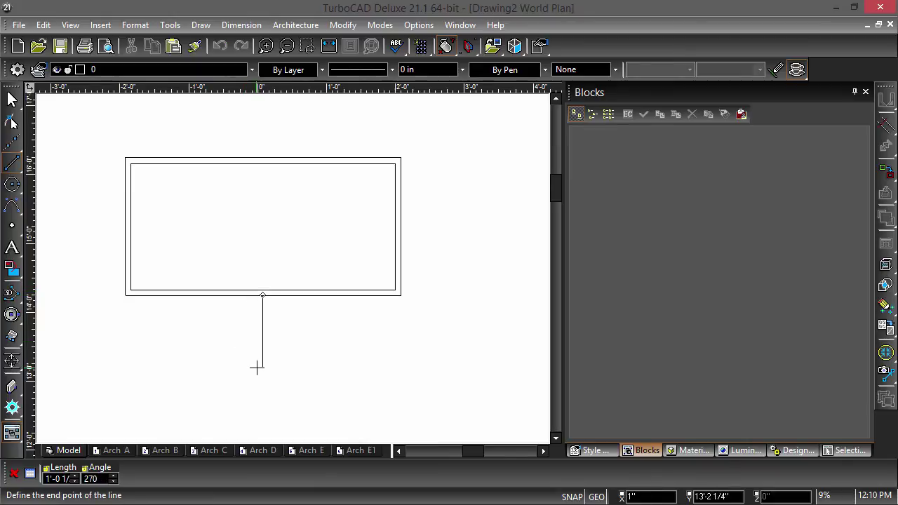
type("2")
type("'")
key("Return")
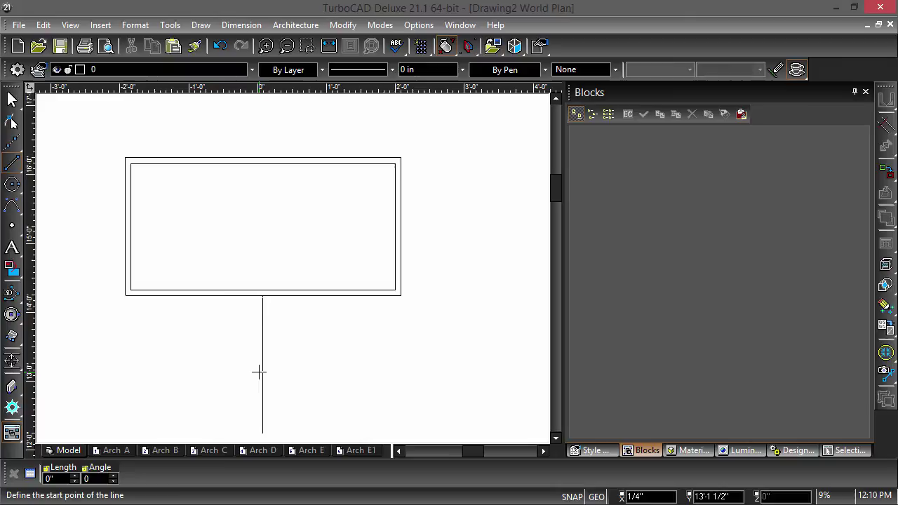
key("Escape")
left_click(405, 262)
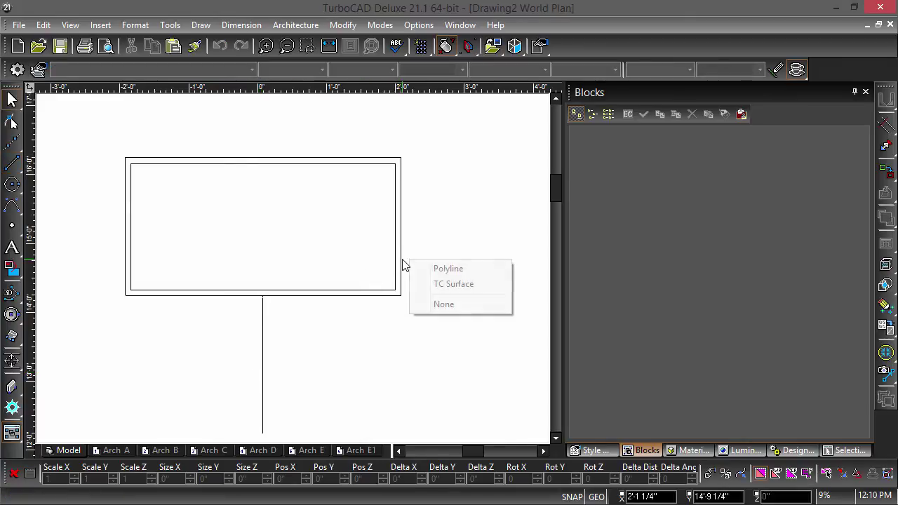
- Move the rectangle surface's reference point to the line's bottom end and start a new block from it
left_click(430, 284)
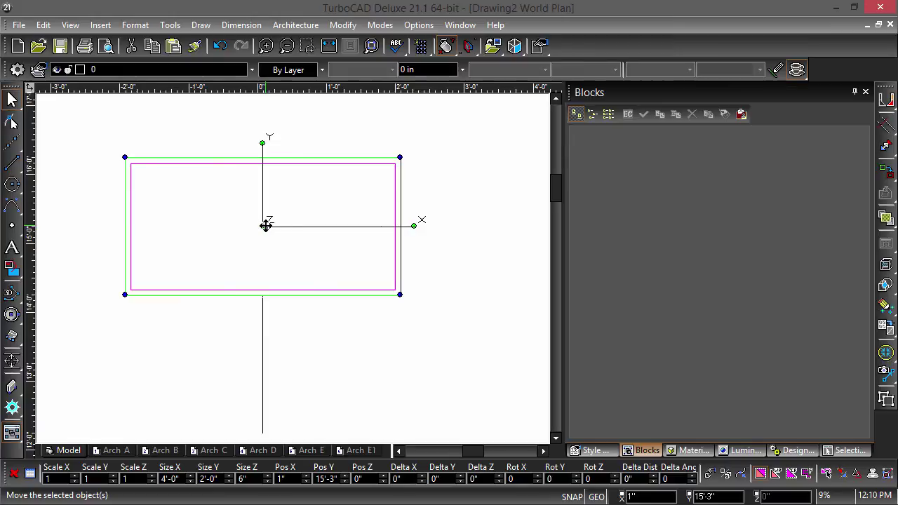
mouse_move(267, 225)
left_mouse_down()
mouse_move(259, 414)
mouse_move(269, 435)
left_mouse_up()
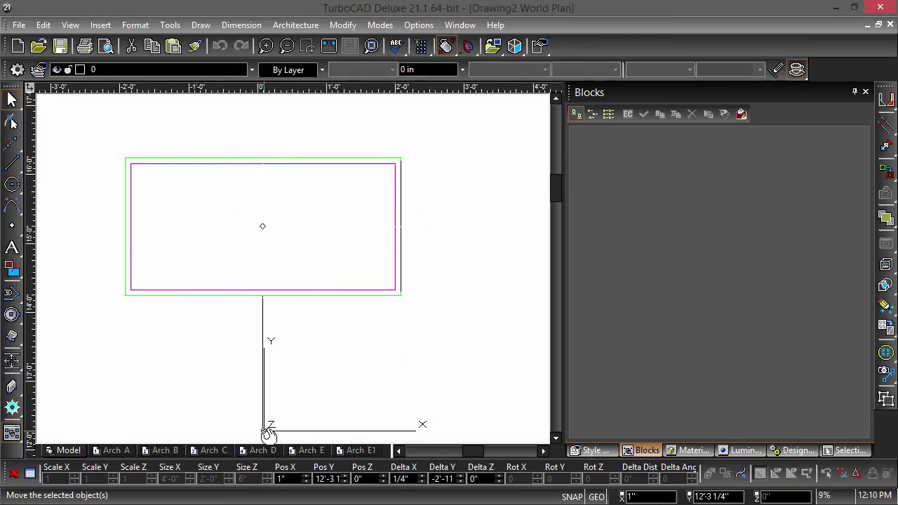
left_click_drag(269, 435, 265, 435)
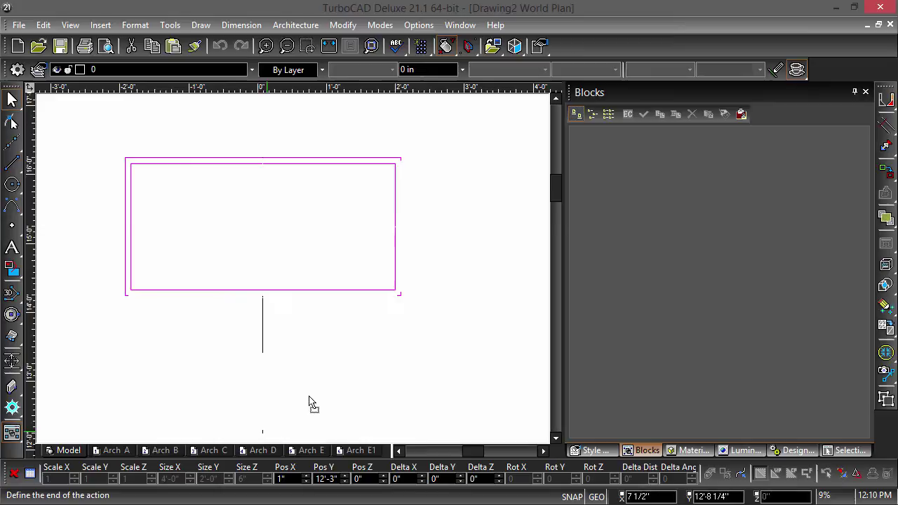
left_click_drag(263, 432, 692, 266)
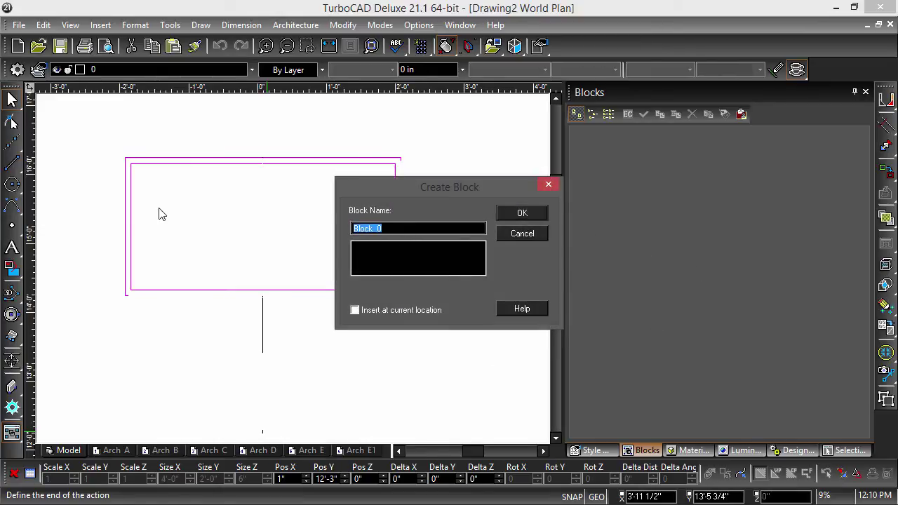
- Name the new block 'Opening' and go back to the World Plan view
type("Opening")
key("Return")
scroll(309, 315, "down", 3)
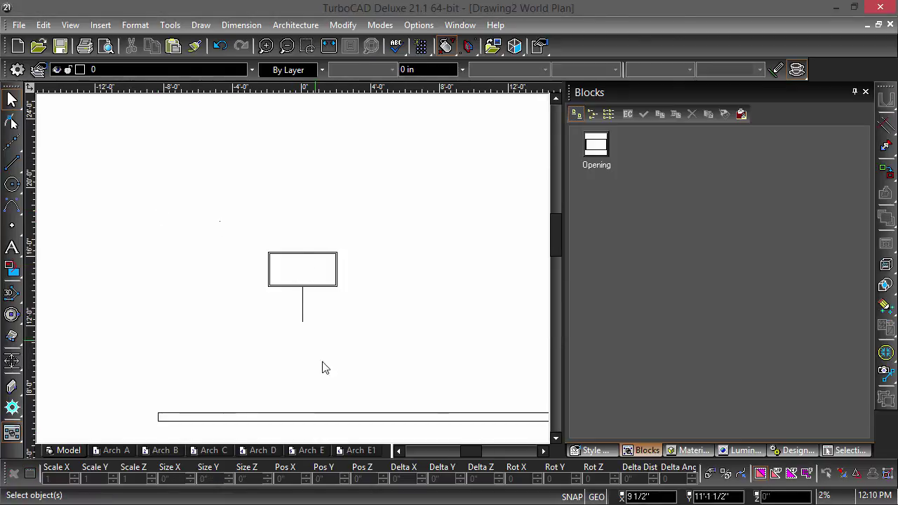
middle_click_drag(344, 291, 358, 224, "shift")
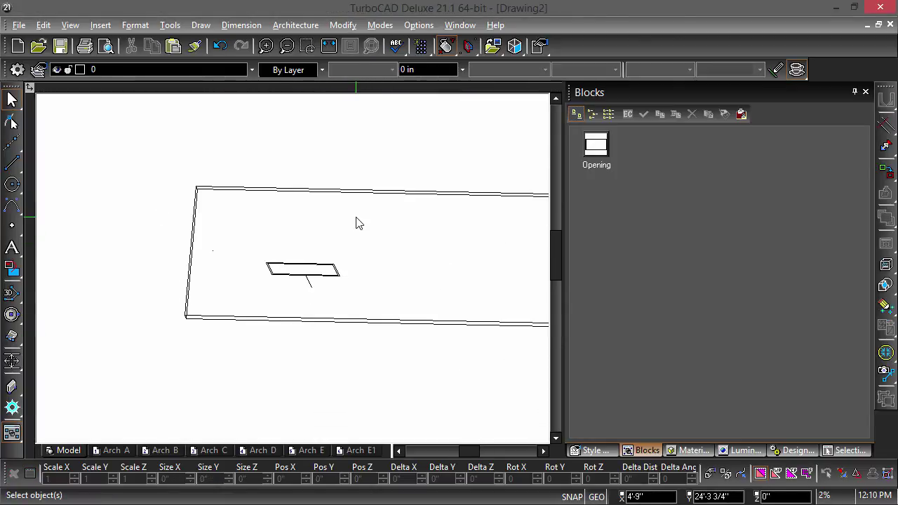
key("ctrl+shift+p")
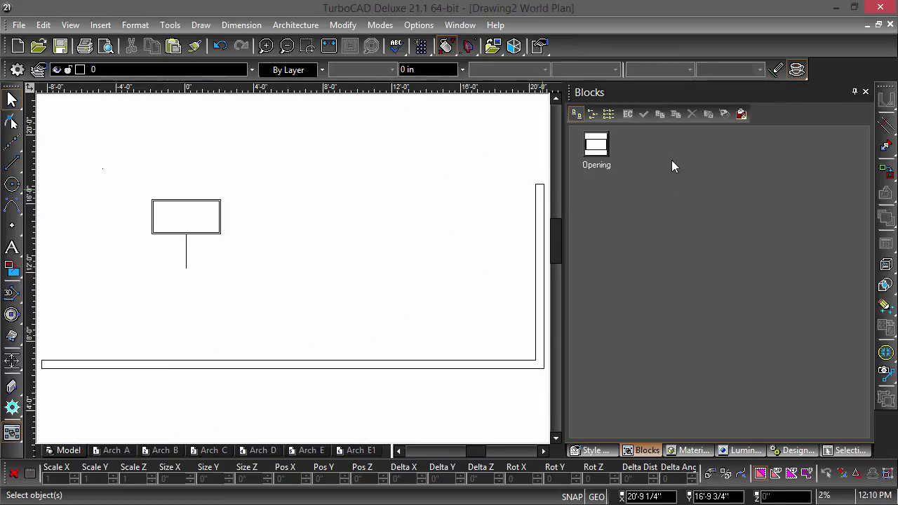
- Drop the Opening block onto the long wall and view it in Isometric SW
left_click_drag(606, 149, 305, 367)
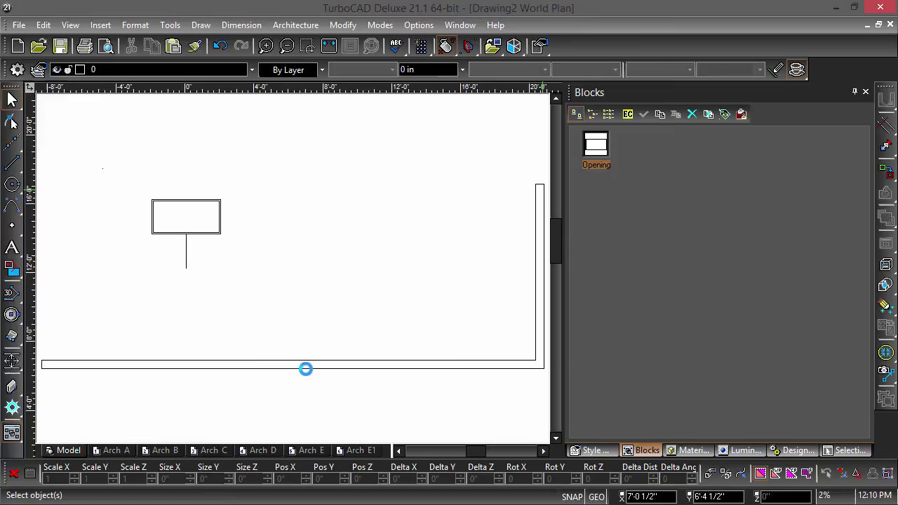
key("ctrl+shift+p")
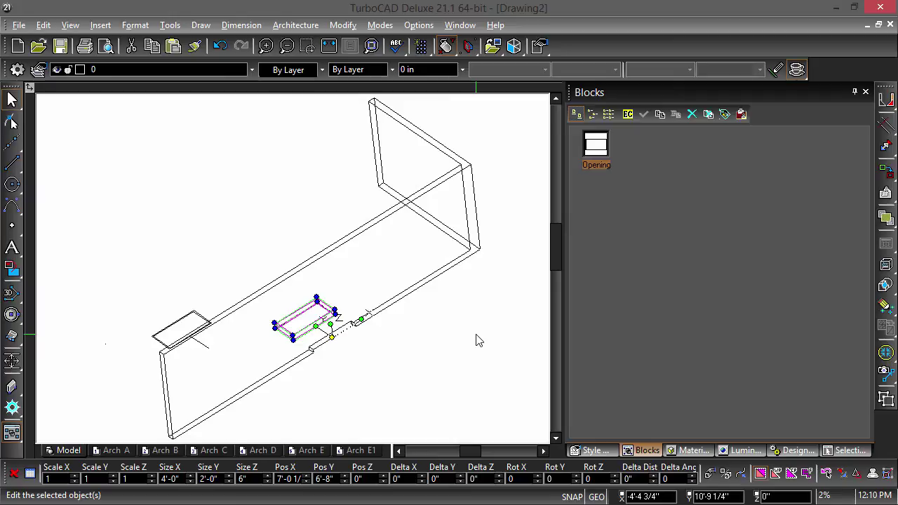
key("ctrl+shift+w")
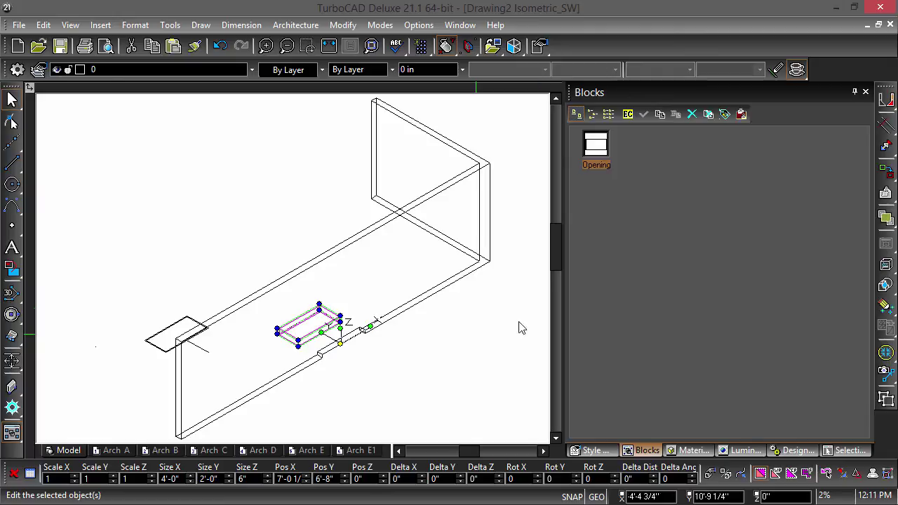
- Edit the Opening block and select its box, viewed from the left
left_click(628, 115)
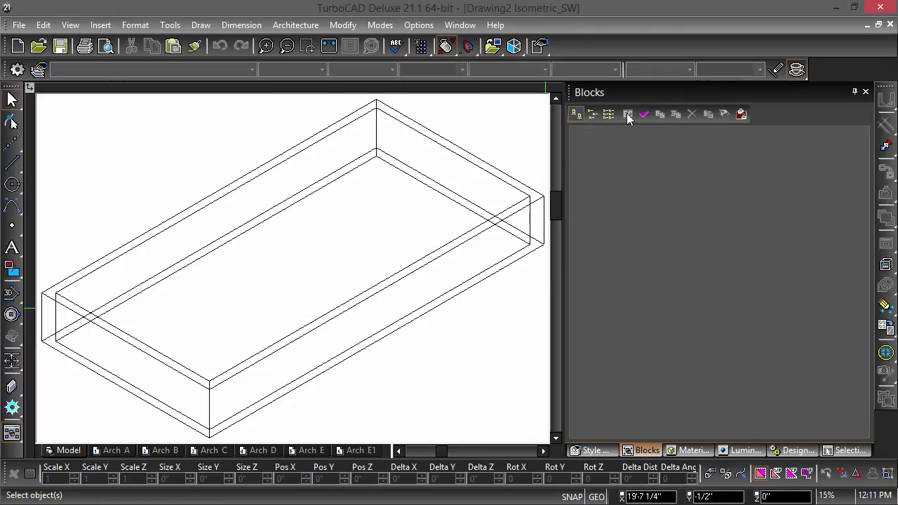
left_click(214, 195)
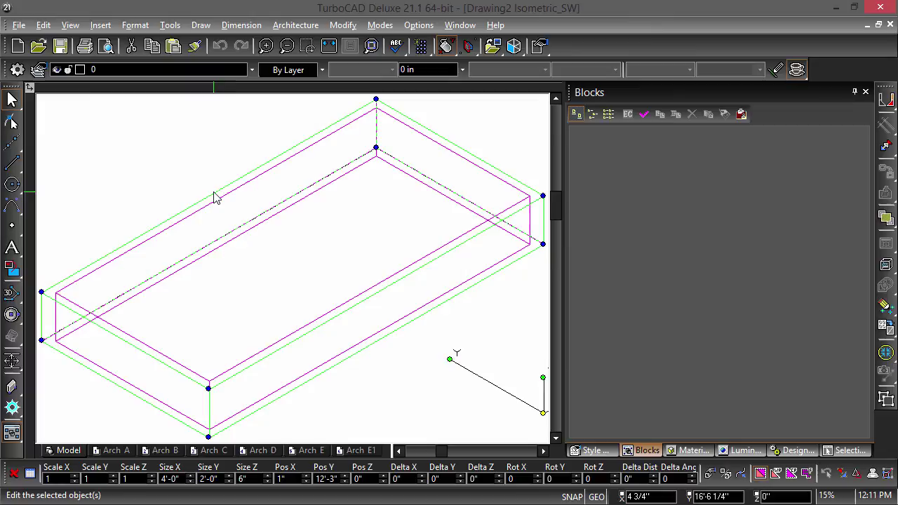
key("ctrl+4")
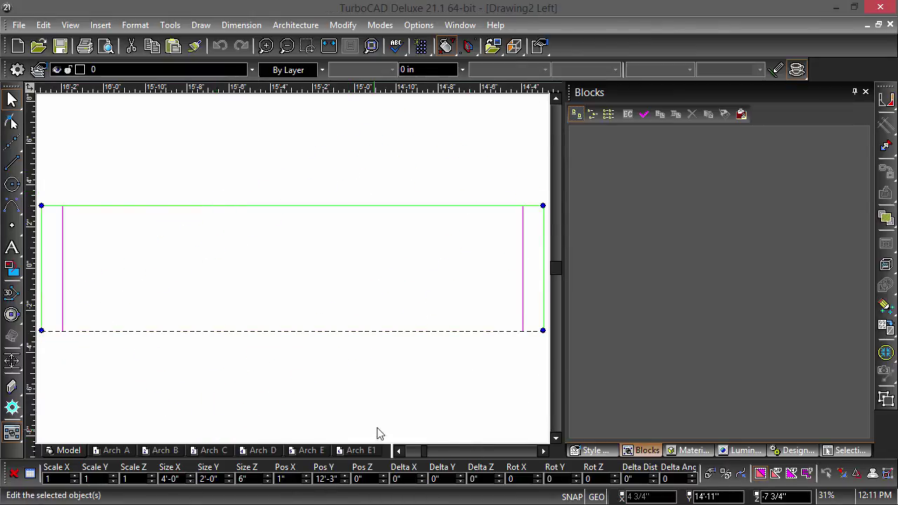
left_click(730, 475)
scroll(297, 274, "down", 5)
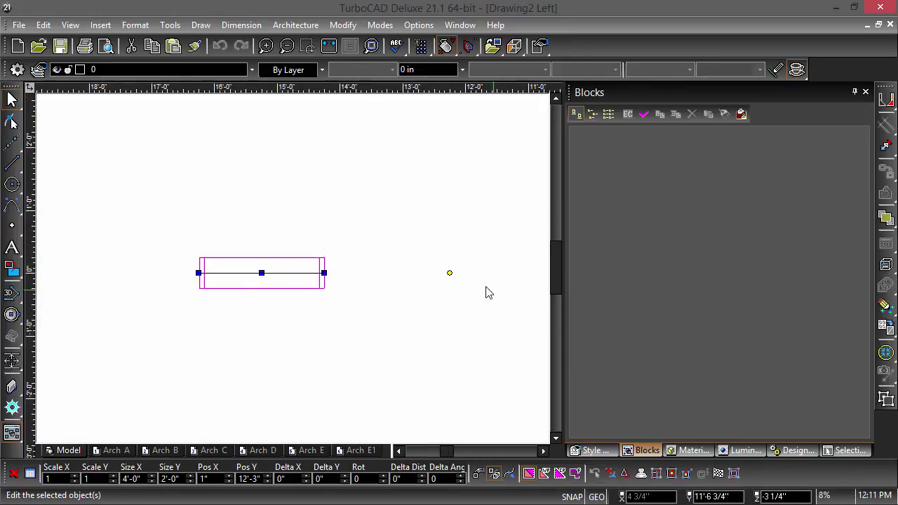
left_click(449, 273)
left_click(447, 280)
- Rotate the box 90 degrees about the X axis using 3D selection
middle_click_drag(395, 322, 414, 295, "shift")
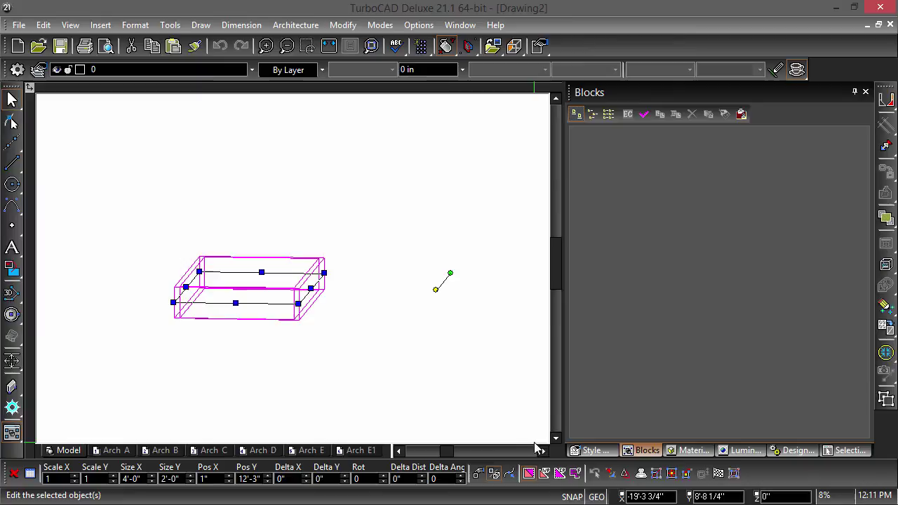
left_click(508, 473)
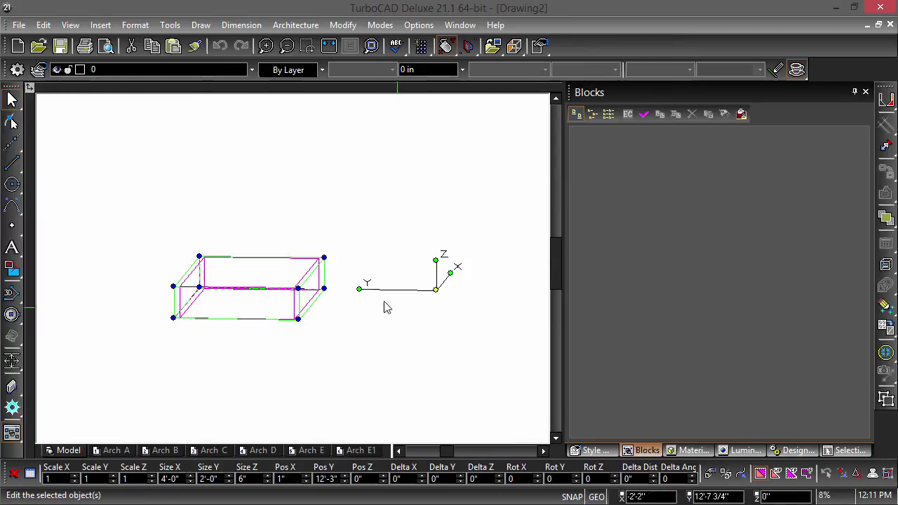
mouse_move(361, 288)
left_mouse_down()
mouse_move(414, 244)
mouse_move(435, 241)
left_mouse_up()
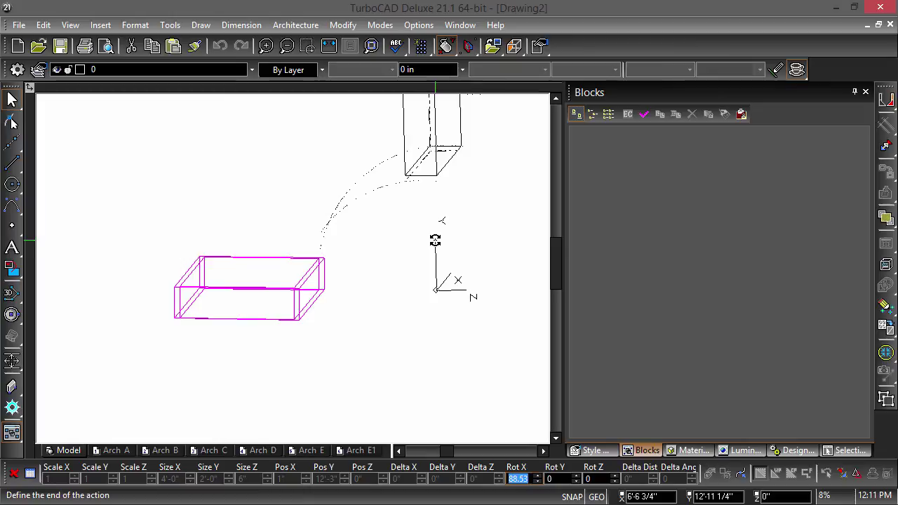
type("90")
key("Return")
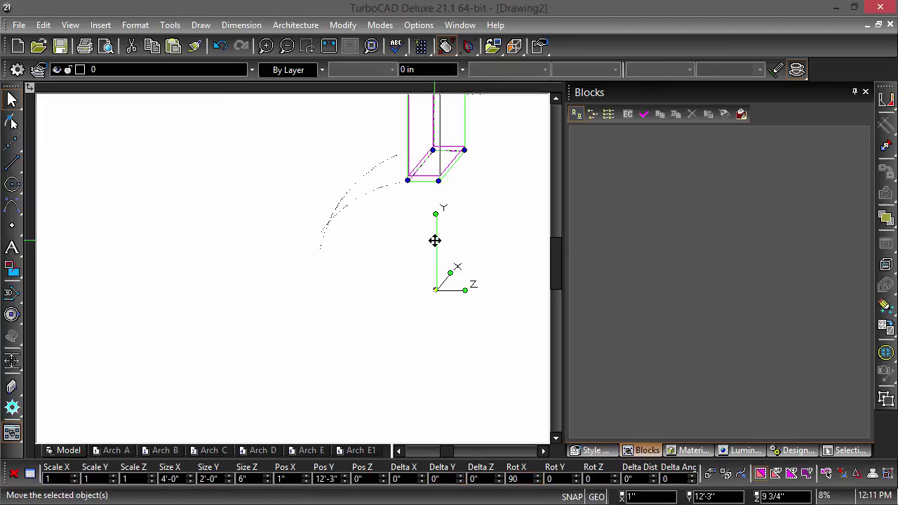
- Exit block editing, orbit and zoom onto the upright opening, and bring up view options
left_click(640, 114)
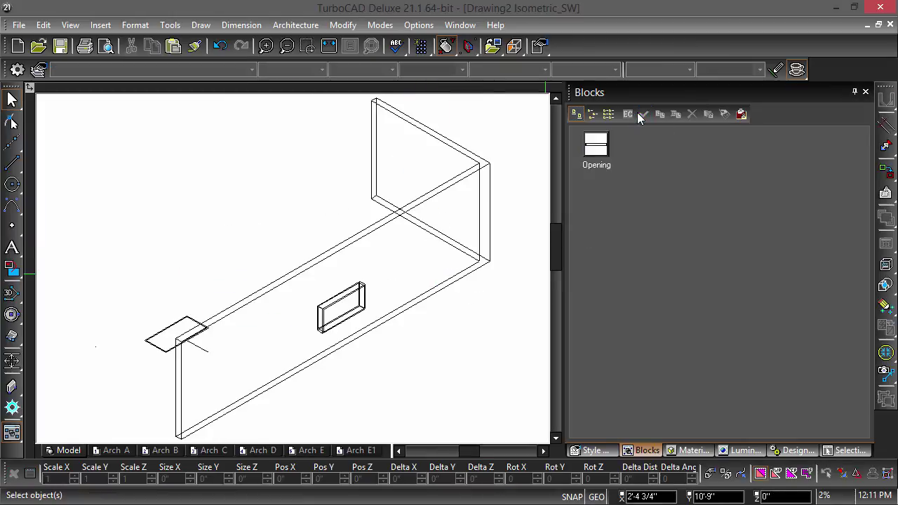
mouse_move(381, 345)
middle_mouse_down("shift")
mouse_move(379, 291)
mouse_move(301, 299)
mouse_move(323, 298)
mouse_move(304, 274)
middle_mouse_up("shift")
scroll(304, 272, "down", 3)
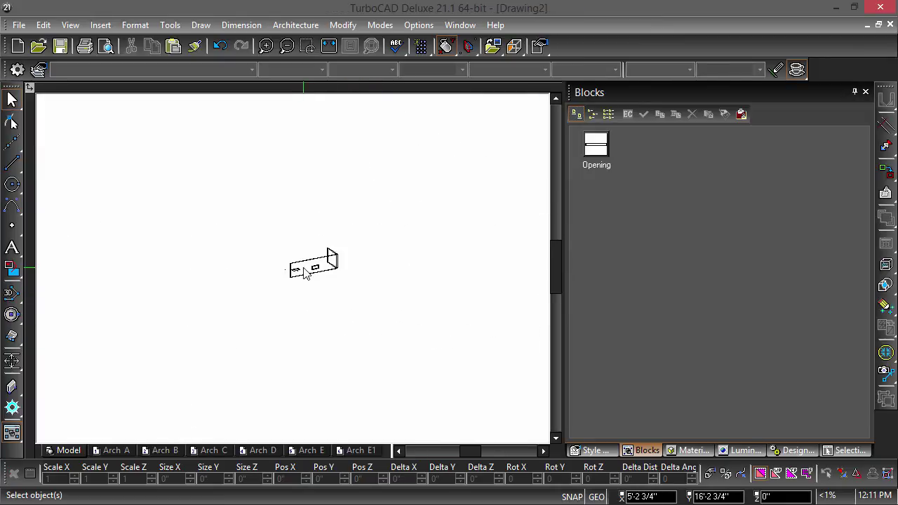
scroll(304, 272, "up", 2)
scroll(295, 274, "up", 2)
scroll(295, 275, "up", 2)
right_click(148, 153)
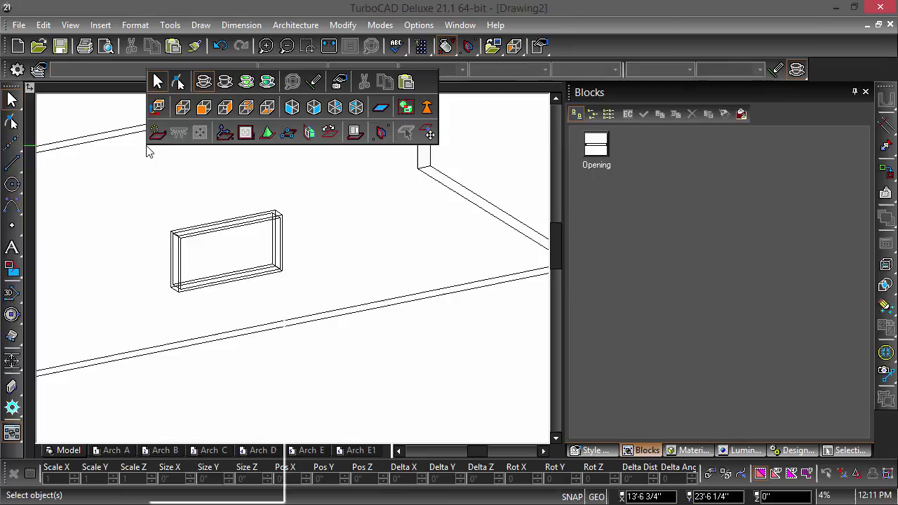
- Choose a rendered display mode and accept the OpenGL warning to shade the wall
left_click(246, 81)
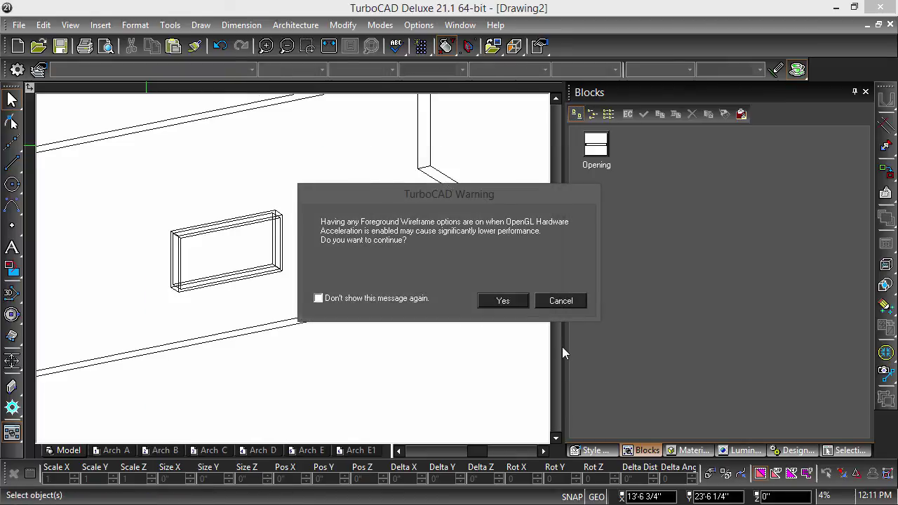
left_click(503, 300)
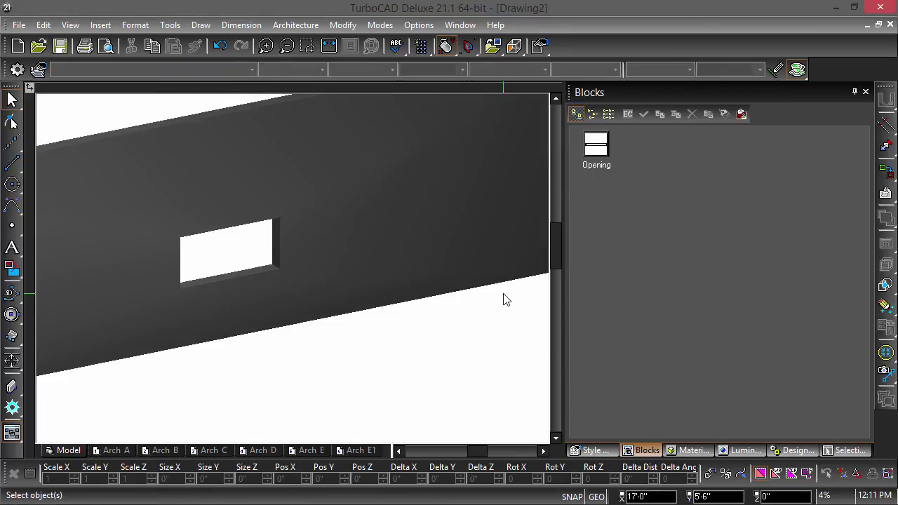